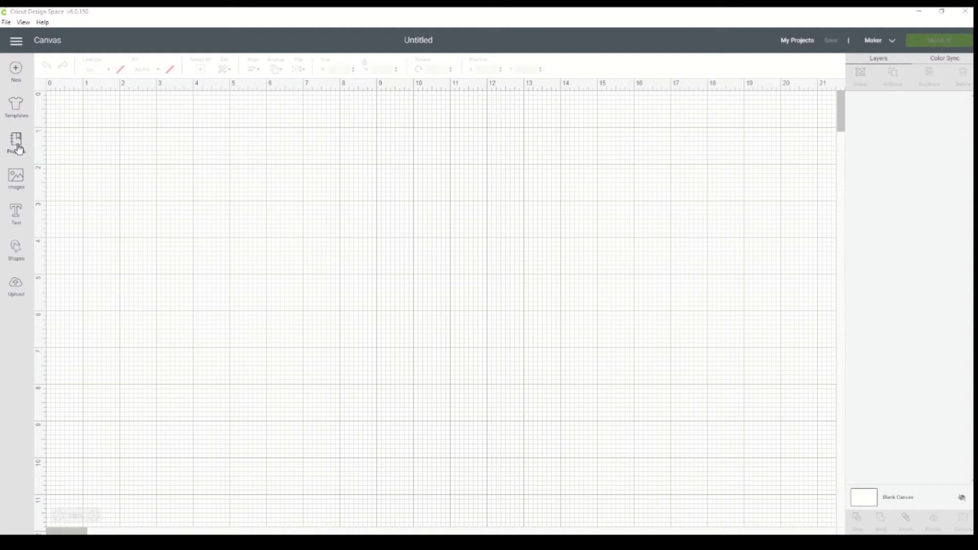
# - Browse the ready-made projects in all categories and open the Layered Snowflake Ornament project
pyautogui.click(16, 142)
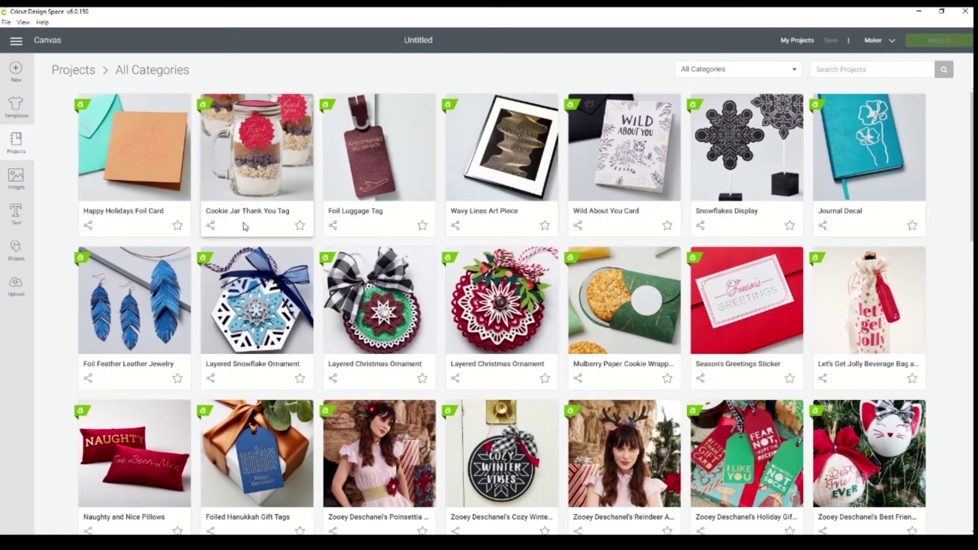
pyautogui.scroll(-4, 541, 332)
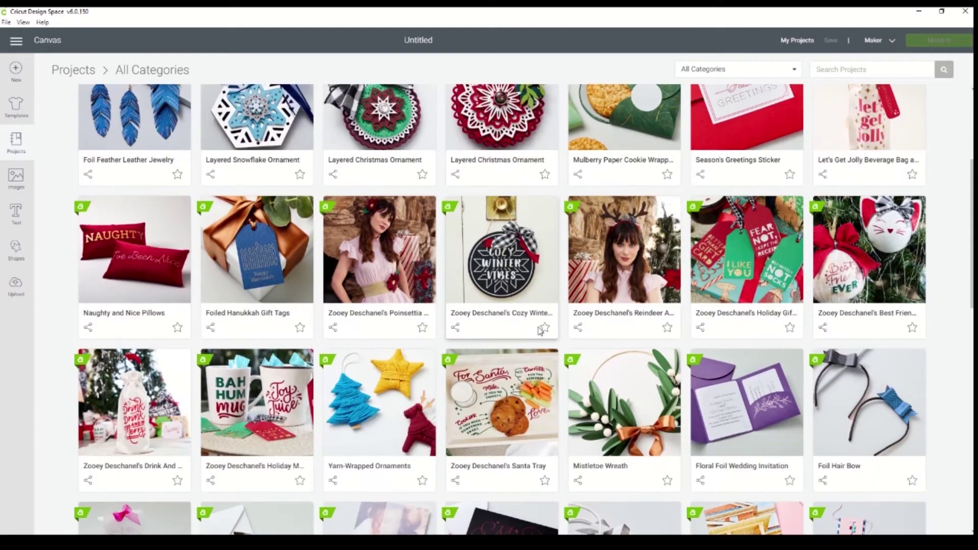
pyautogui.scroll(-10, 541, 331)
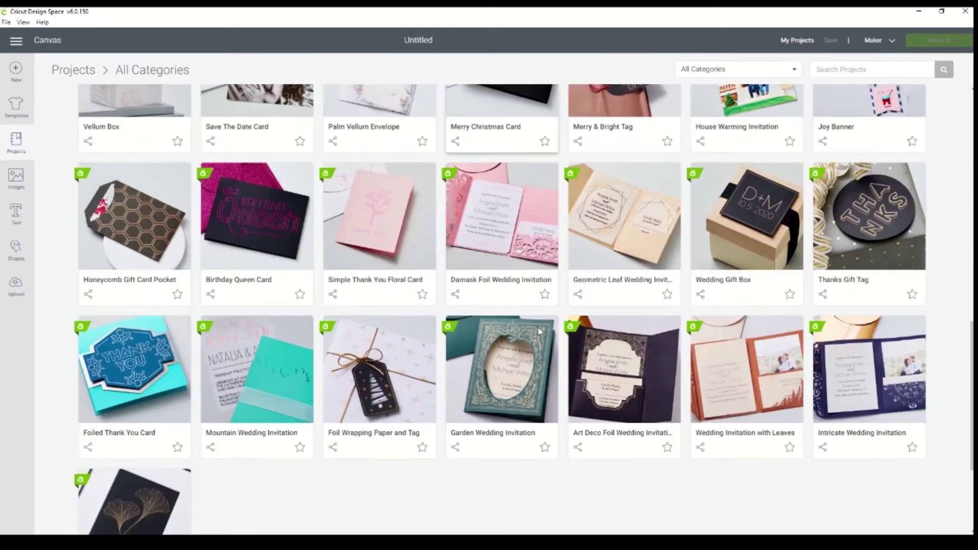
pyautogui.scroll(-4, 539, 332)
pyautogui.scroll(17, 365, 294)
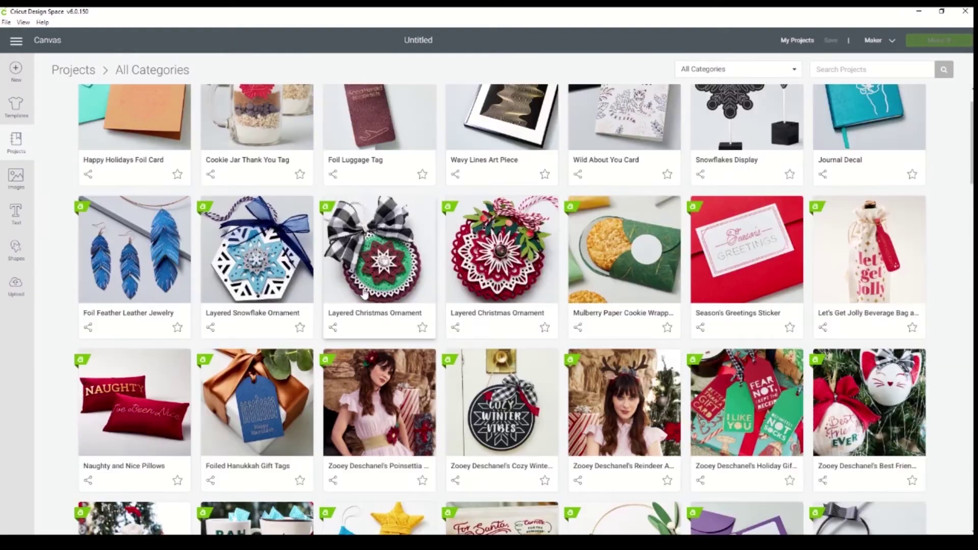
pyautogui.scroll(1, 365, 295)
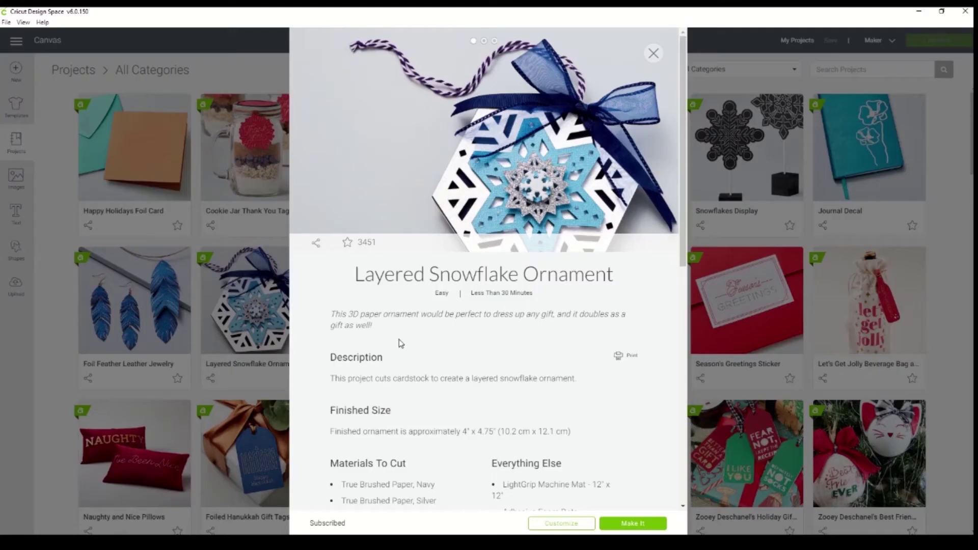
# - Read the Layered Snowflake Ornament's description, finished size, materials and assembly instructions, and expand the images and fonts used in it
pyautogui.scroll(-4, 401, 344)
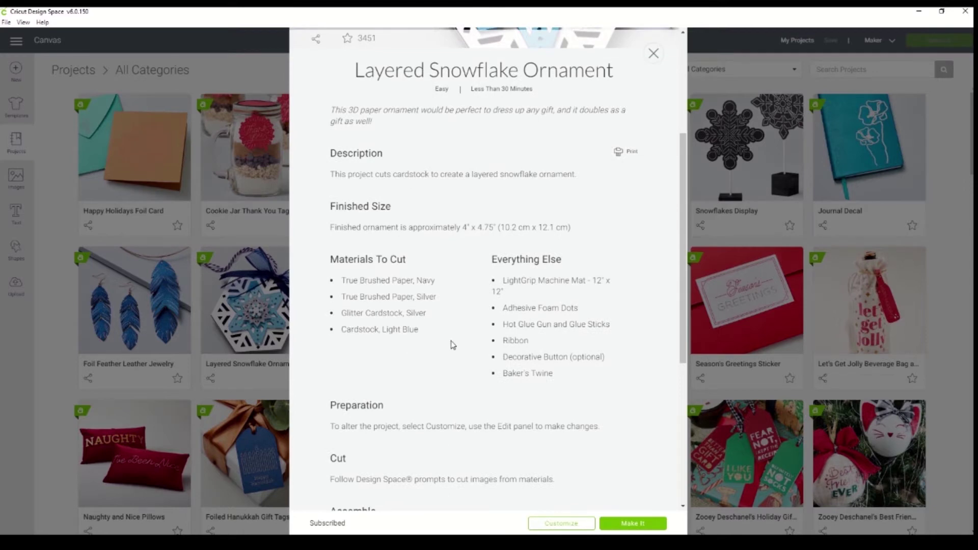
pyautogui.scroll(-5, 453, 345)
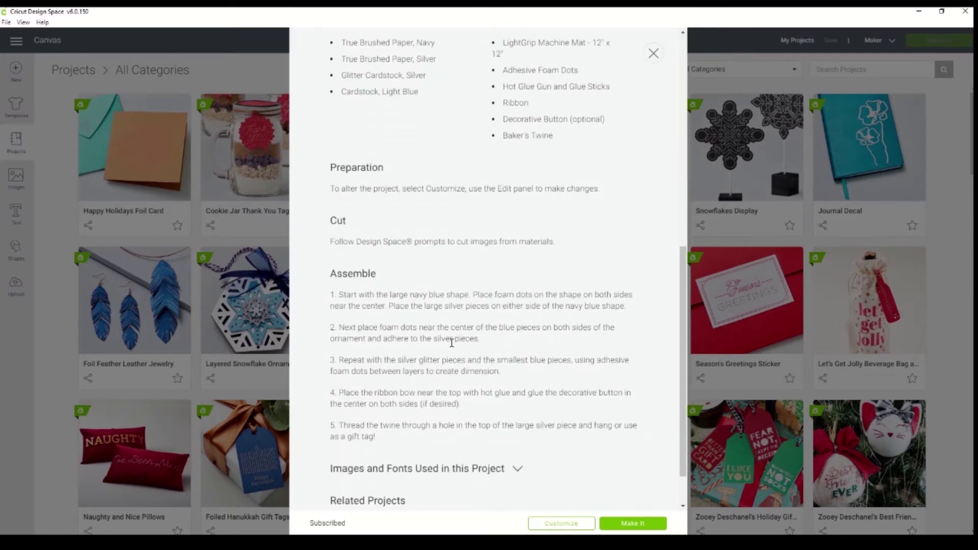
pyautogui.scroll(-1, 452, 343)
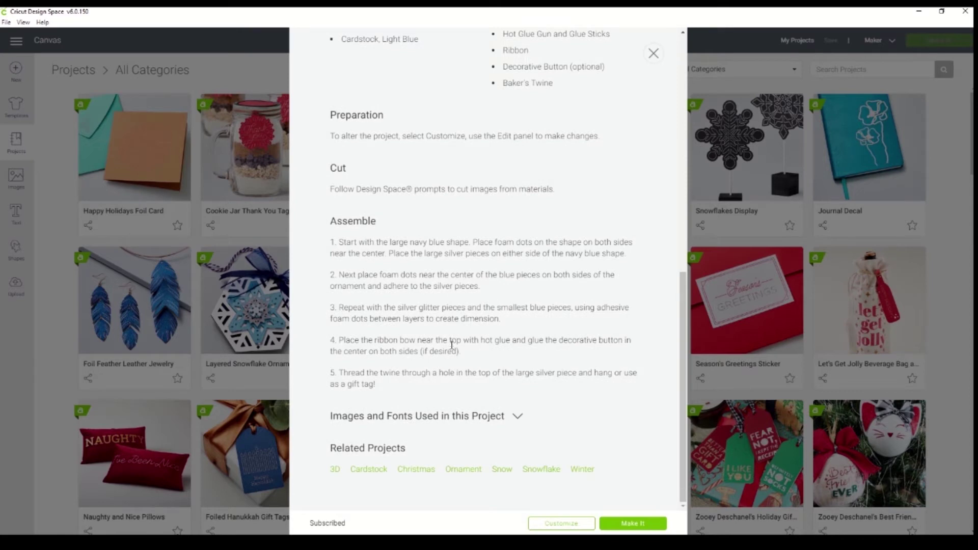
pyautogui.scroll(6, 474, 402)
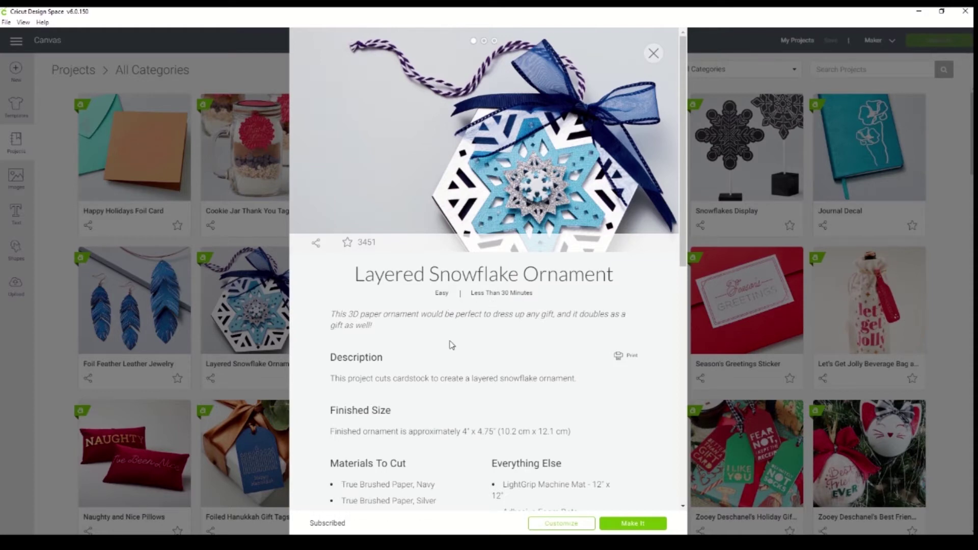
pyautogui.scroll(-2, 322, 280)
pyautogui.scroll(-1, 357, 331)
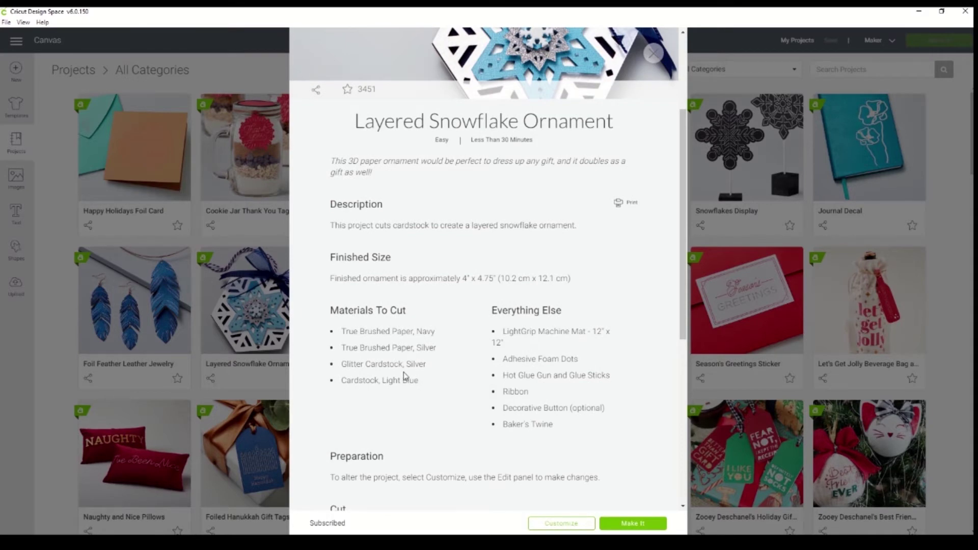
pyautogui.scroll(-1, 404, 365)
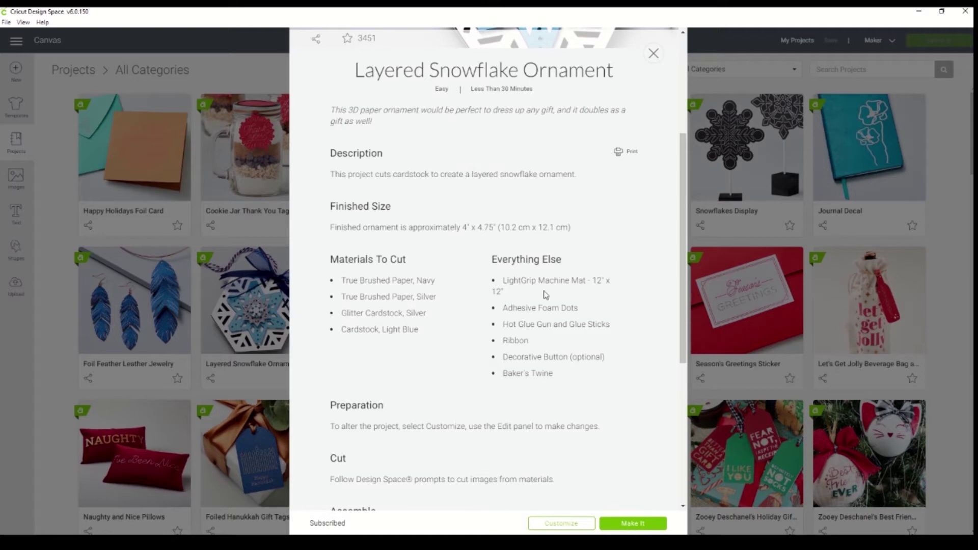
pyautogui.scroll(-3, 575, 385)
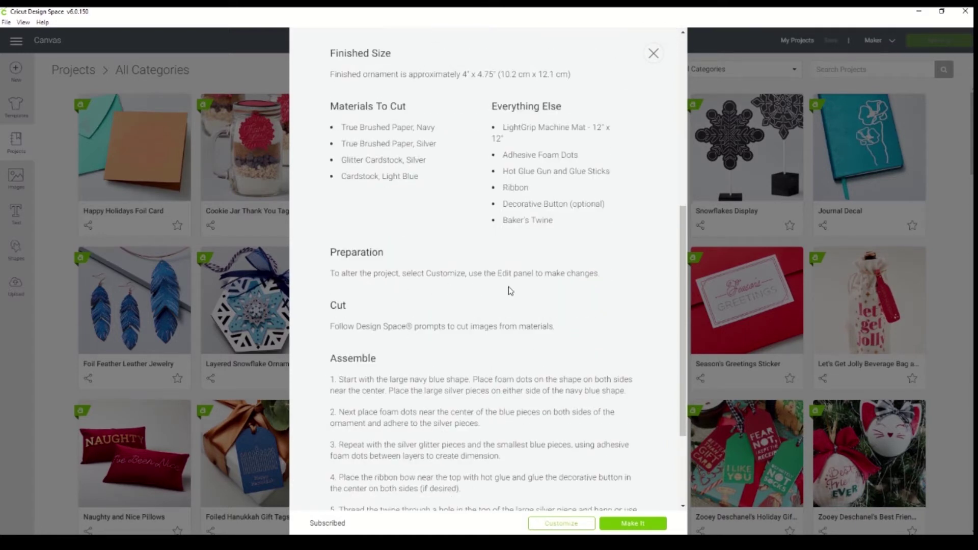
pyautogui.scroll(-2, 479, 296)
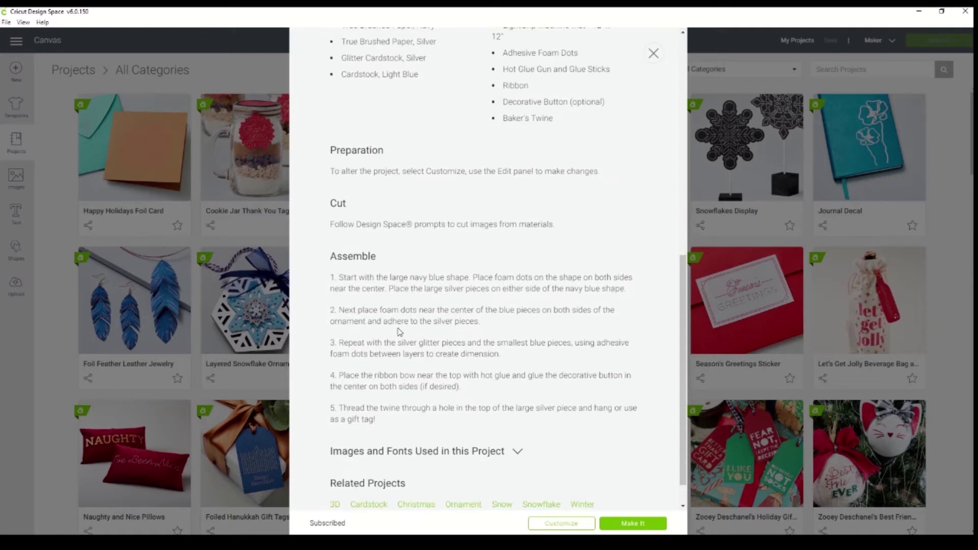
pyautogui.scroll(-1, 398, 418)
pyautogui.click(517, 417)
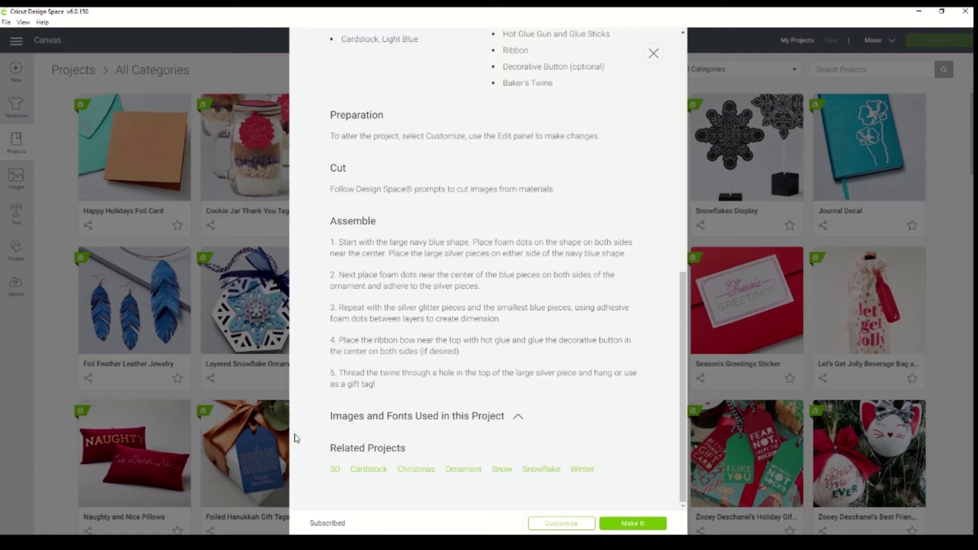
# - Preview the ornament's four cutting mats one by one, then return to the project details
pyautogui.click(634, 525)
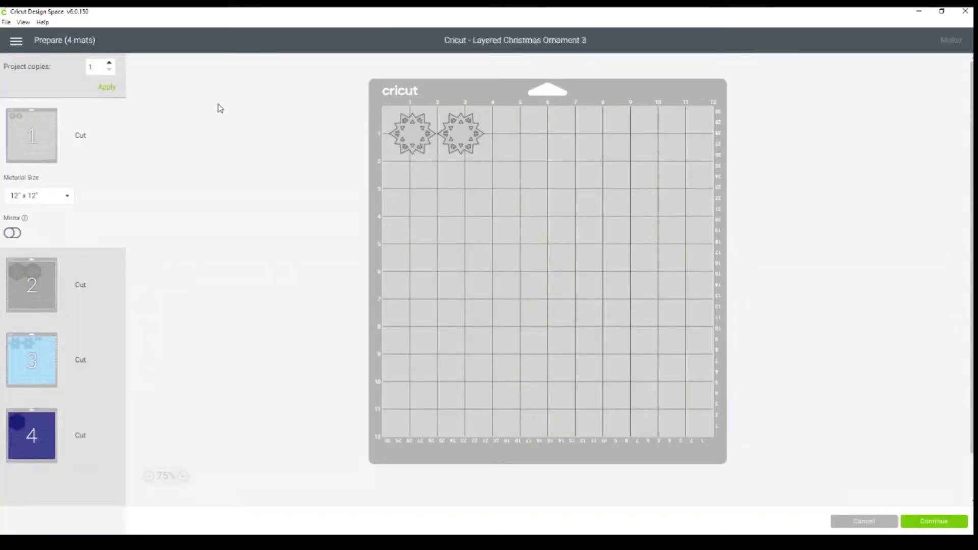
pyautogui.click(40, 286)
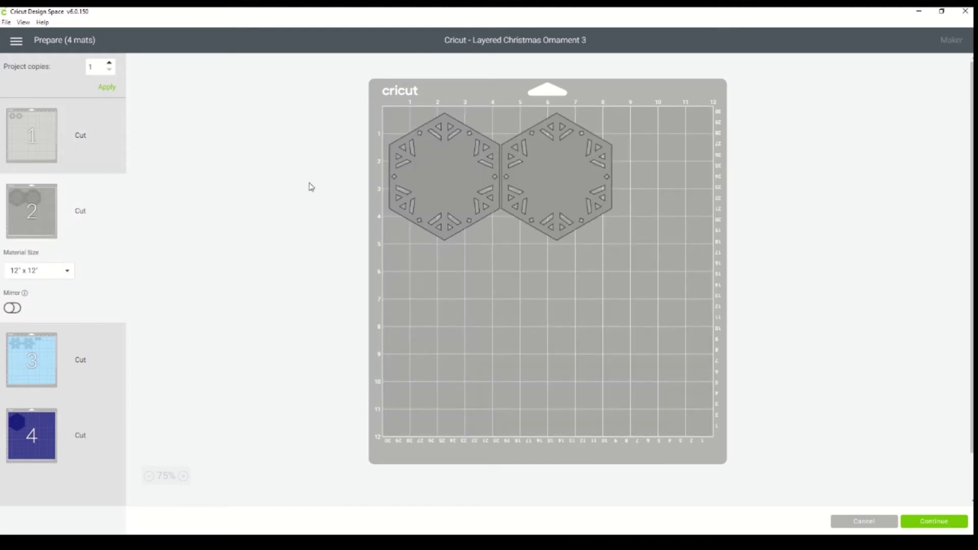
pyautogui.click(35, 370)
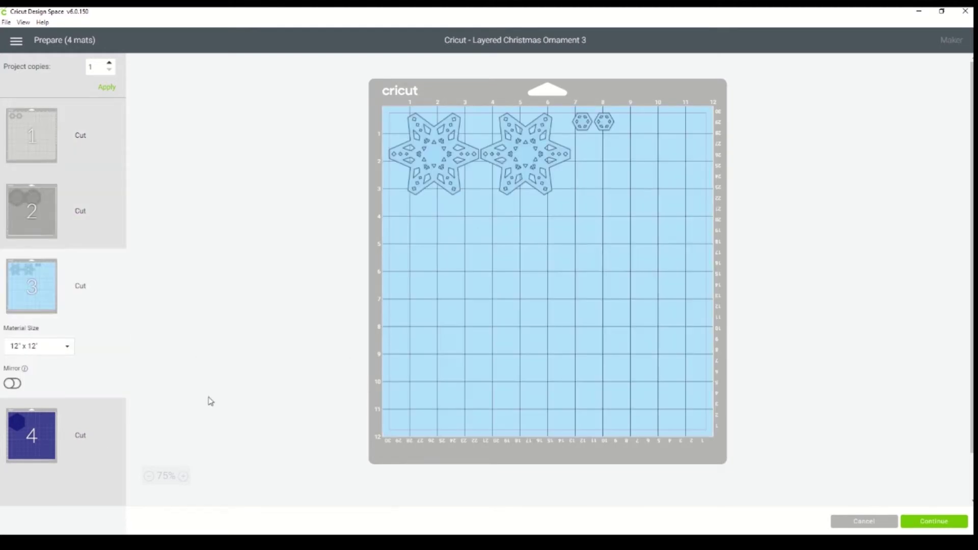
pyautogui.click(22, 436)
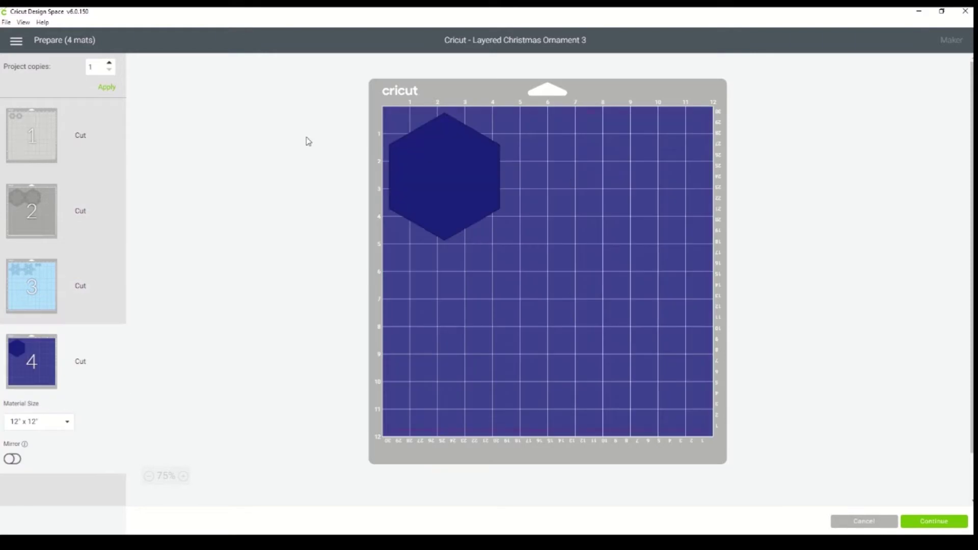
pyautogui.click(19, 130)
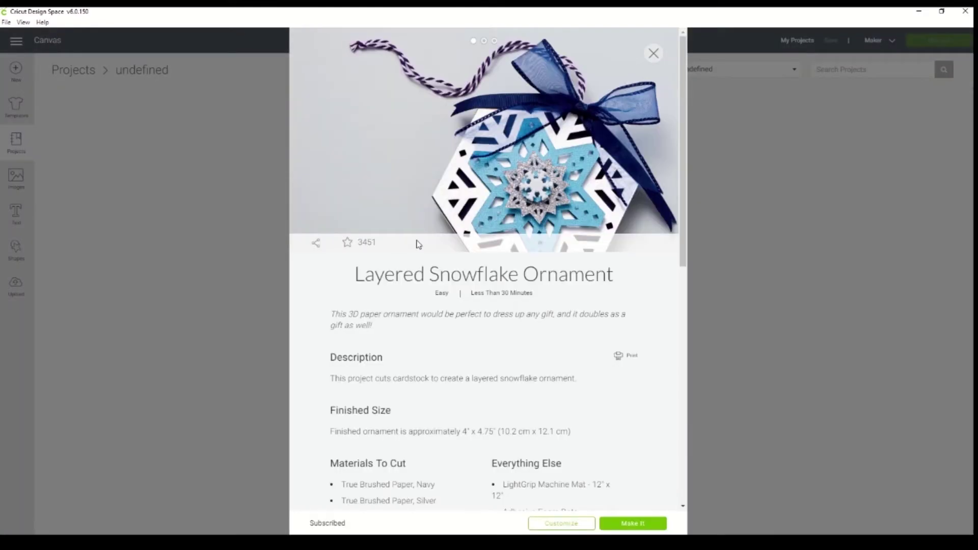
# - Open the ornament on the canvas for customizing and ungroup its layers
pyautogui.click(565, 524)
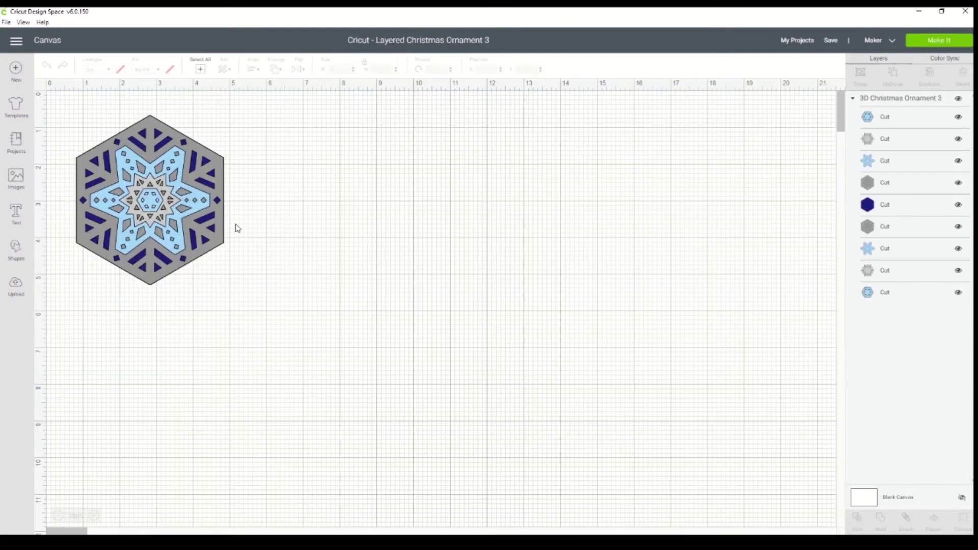
pyautogui.click(153, 203)
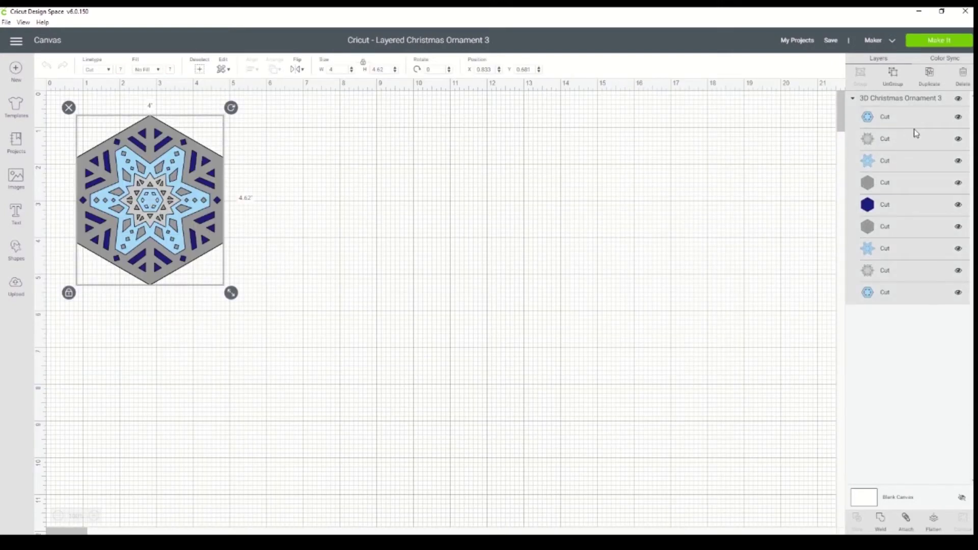
pyautogui.click(895, 82)
# - Pull the small light blue hexagon, silver star, blue snowflake, front grey hexagon and navy hexagon off the stack onto empty canvas
pyautogui.moveTo(152, 201); pyautogui.dragTo(306, 206)
pyautogui.moveTo(152, 206); pyautogui.dragTo(328, 283)
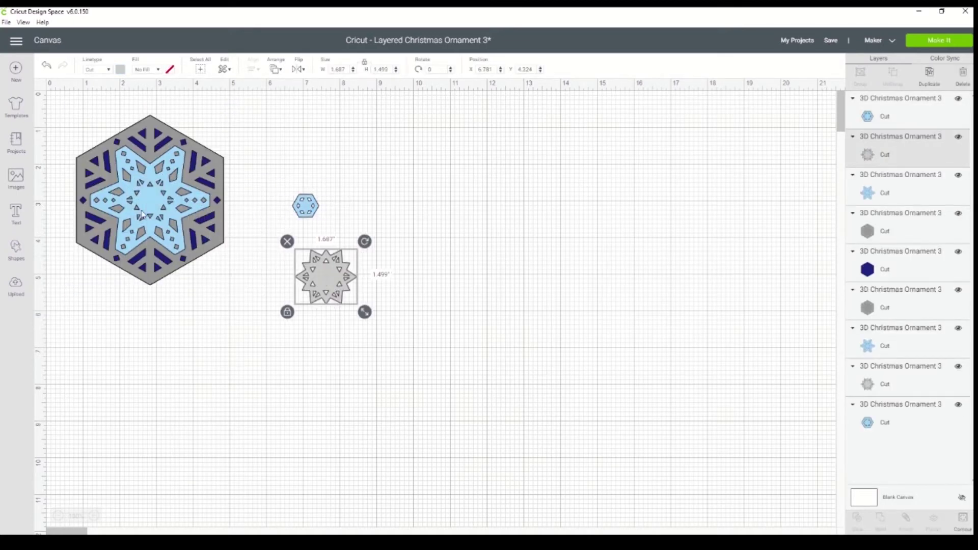
pyautogui.moveTo(139, 193); pyautogui.dragTo(388, 183)
pyautogui.moveTo(150, 209); pyautogui.dragTo(234, 365)
pyautogui.moveTo(209, 221); pyautogui.dragTo(493, 380)
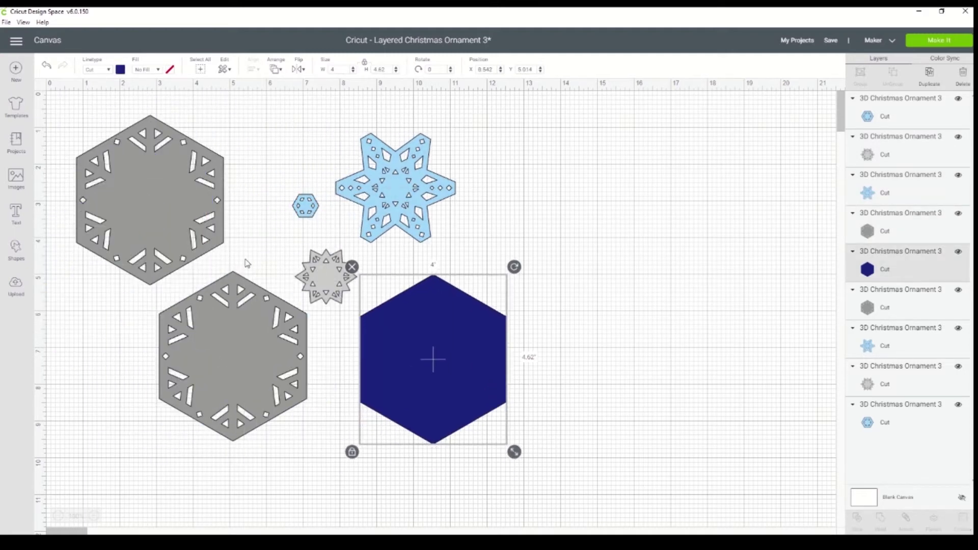
# - Separate the remaining back layers: the grey hexagon, blue snowflake, silver star and small light blue hexagon
pyautogui.click(134, 194)
pyautogui.moveTo(135, 199); pyautogui.dragTo(557, 241)
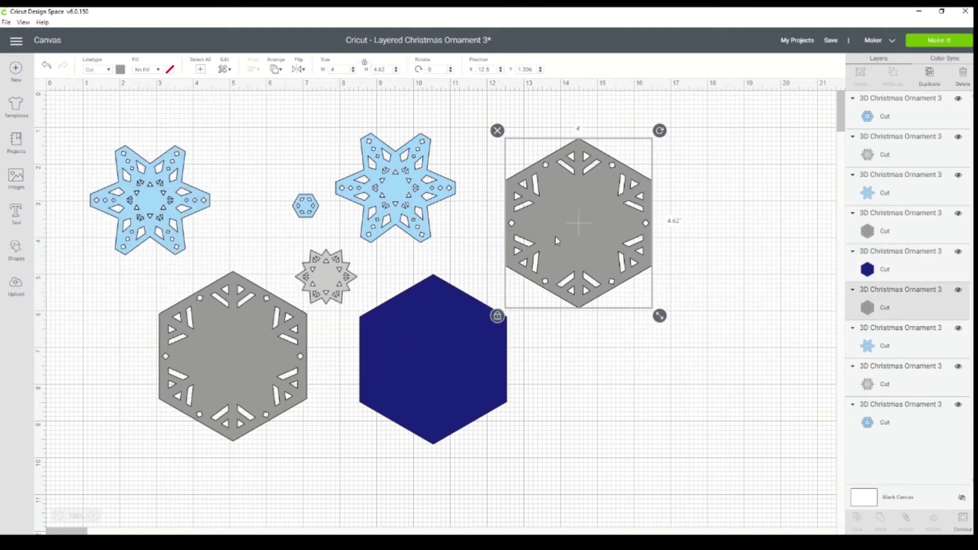
pyautogui.moveTo(129, 202); pyautogui.dragTo(85, 279)
pyautogui.moveTo(160, 197); pyautogui.dragTo(220, 167)
pyautogui.moveTo(149, 205); pyautogui.dragTo(142, 173)
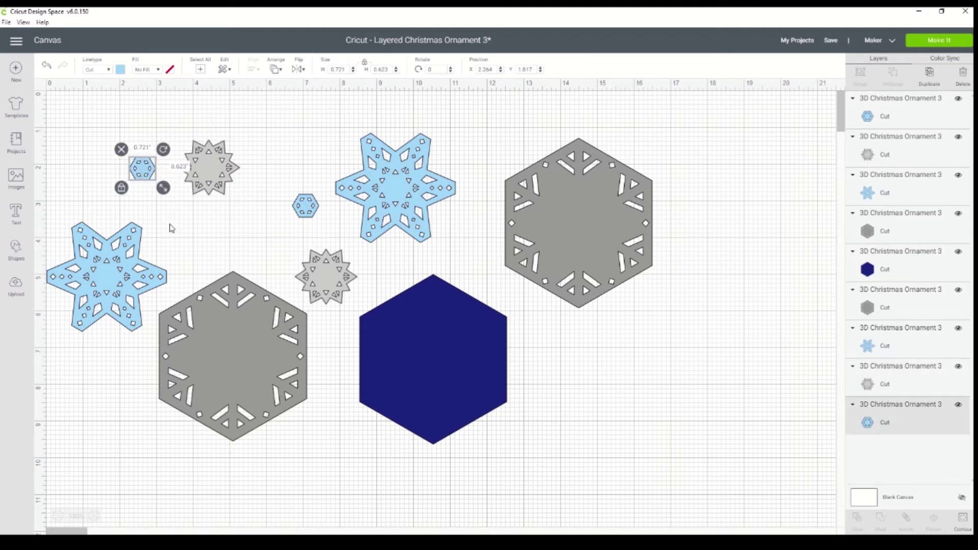
# - Adjust the spacing of the small light blue hexagon, the blue snowflake and the navy hexagon among the separated pieces
pyautogui.moveTo(146, 176); pyautogui.dragTo(140, 165)
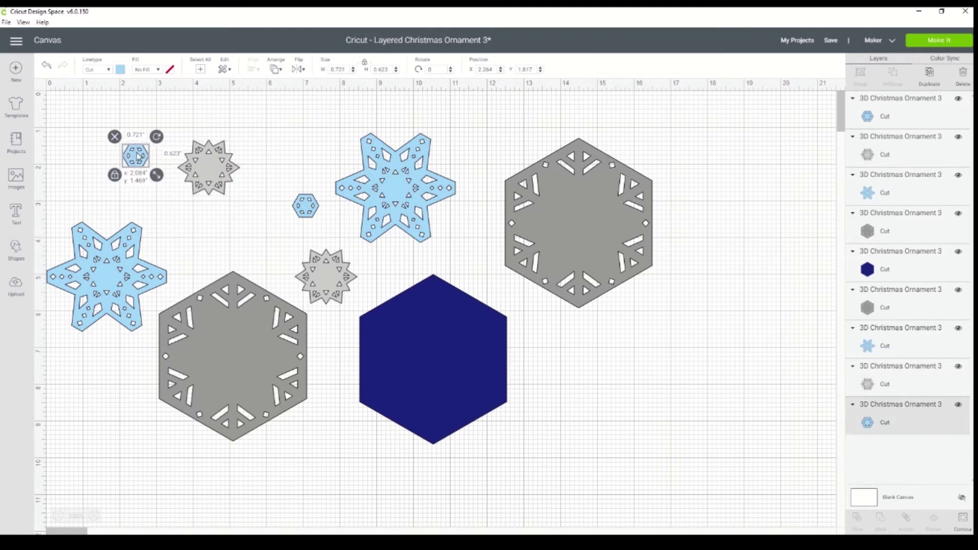
pyautogui.moveTo(109, 275); pyautogui.dragTo(117, 246)
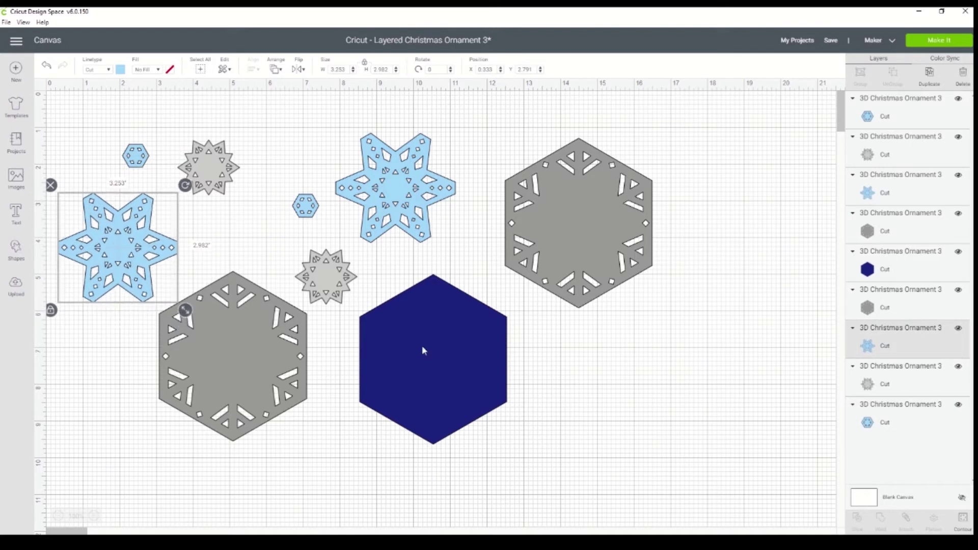
pyautogui.moveTo(434, 340); pyautogui.dragTo(447, 361)
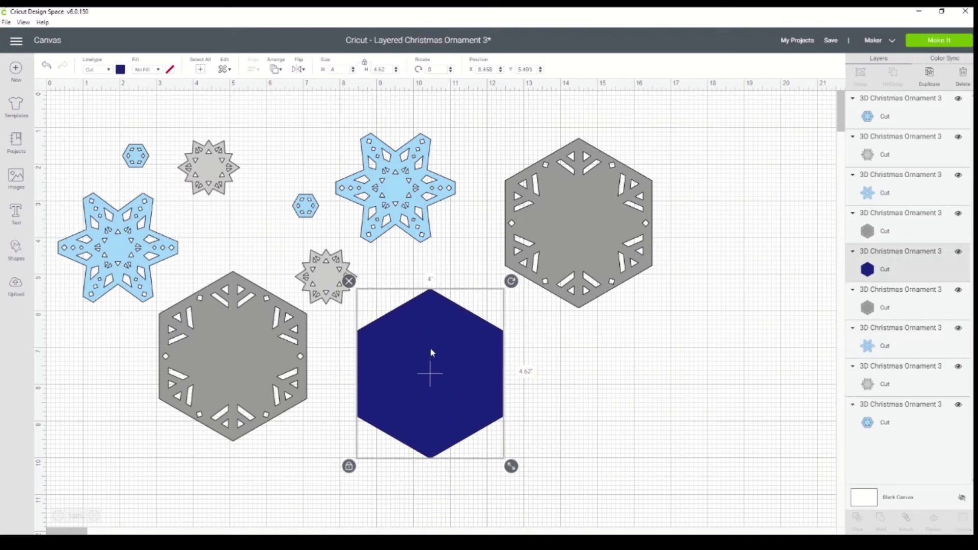
pyautogui.click(253, 174)
pyautogui.click(209, 168)
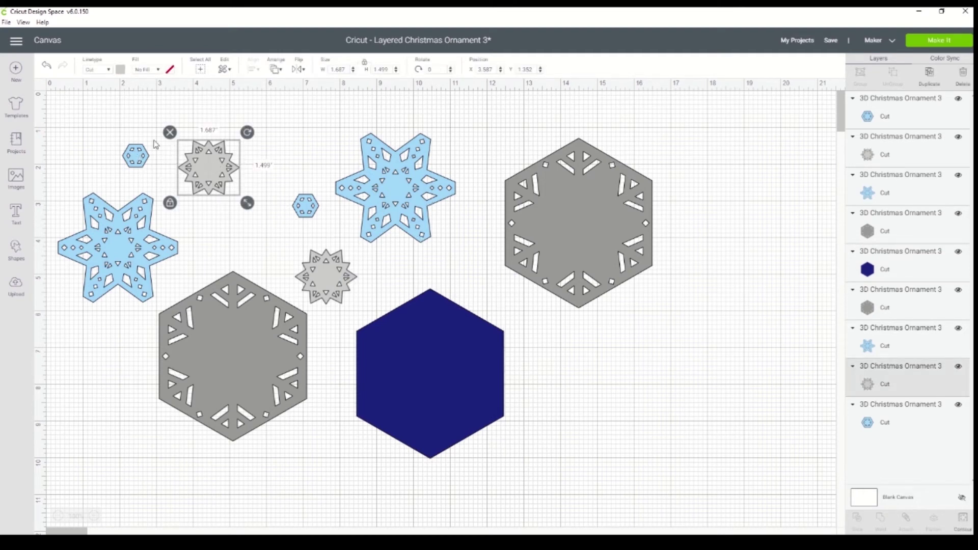
pyautogui.click(136, 156)
pyautogui.click(127, 225)
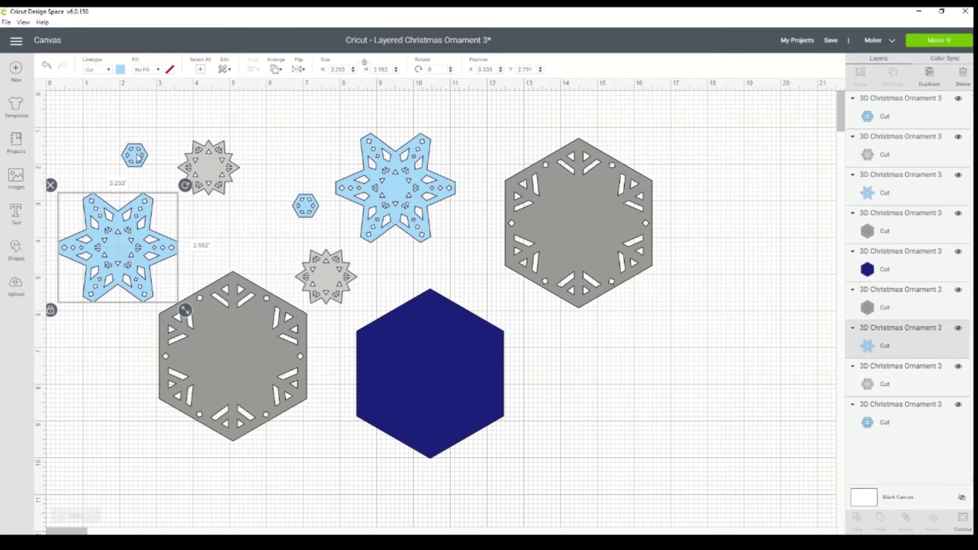
# - Gather the two small light blue hexagons and the two blue snowflakes in one column
pyautogui.moveTo(136, 154); pyautogui.dragTo(126, 164)
pyautogui.moveTo(307, 208); pyautogui.dragTo(123, 129)
pyautogui.moveTo(388, 211); pyautogui.dragTo(104, 388)
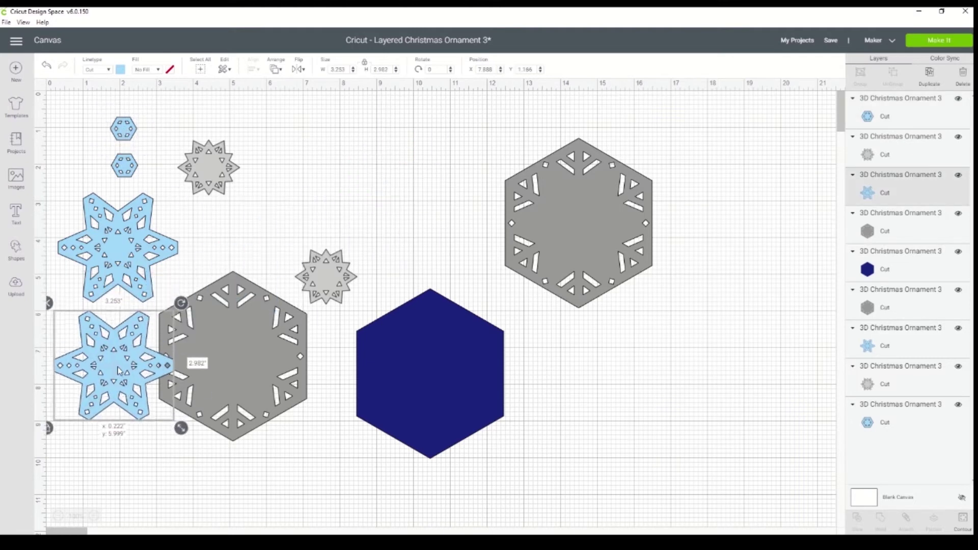
# - Stack the silver stars and the dark grey hexagons in separate columns, with the navy hexagon between them
pyautogui.moveTo(225, 355); pyautogui.dragTo(574, 415)
pyautogui.moveTo(330, 293); pyautogui.dragTo(219, 265)
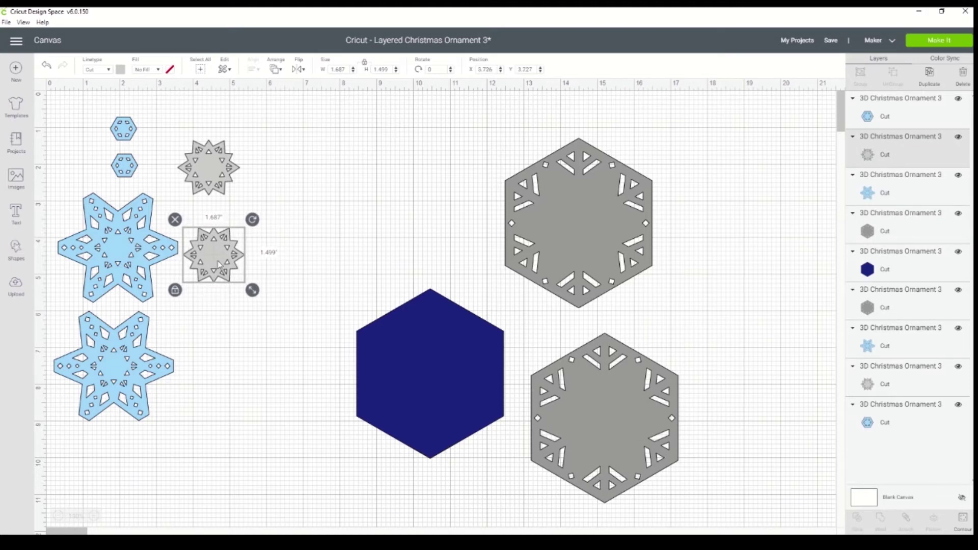
pyautogui.moveTo(202, 170); pyautogui.dragTo(209, 163)
pyautogui.moveTo(214, 245); pyautogui.dragTo(216, 222)
pyautogui.moveTo(441, 363); pyautogui.dragTo(377, 269)
pyautogui.moveTo(552, 242); pyautogui.dragTo(516, 222)
pyautogui.moveTo(570, 411); pyautogui.dragTo(511, 378)
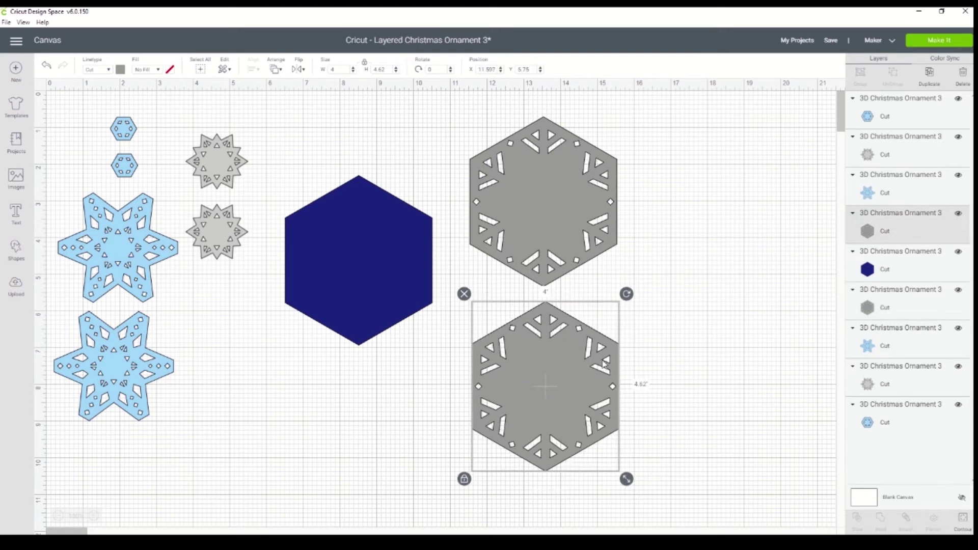
# - Recolour the upper dark grey hexagon, trying blue and settling on golden yellow as its material colour
pyautogui.click(667, 364)
pyautogui.moveTo(647, 375); pyautogui.dragTo(524, 228)
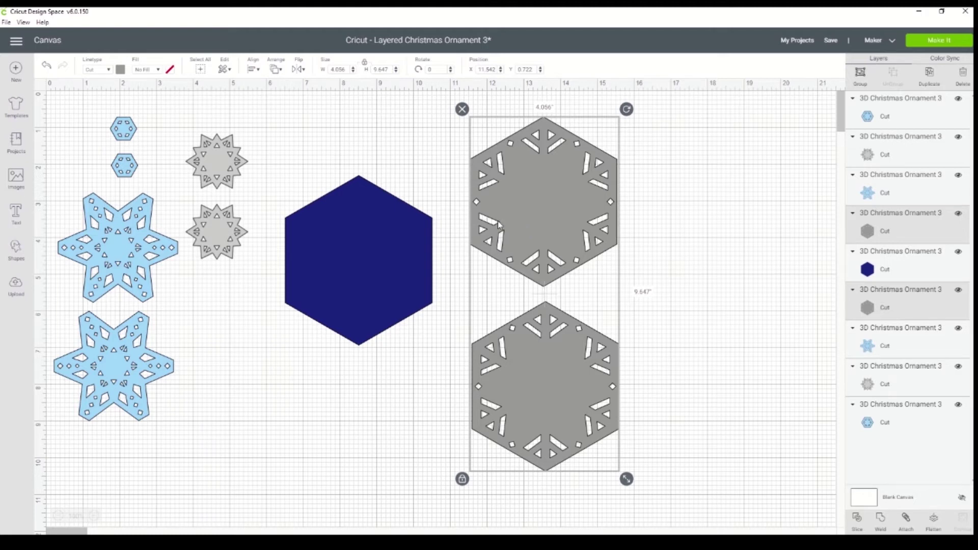
pyautogui.click(685, 224)
pyautogui.moveTo(658, 212); pyautogui.dragTo(530, 209)
pyautogui.click(121, 69)
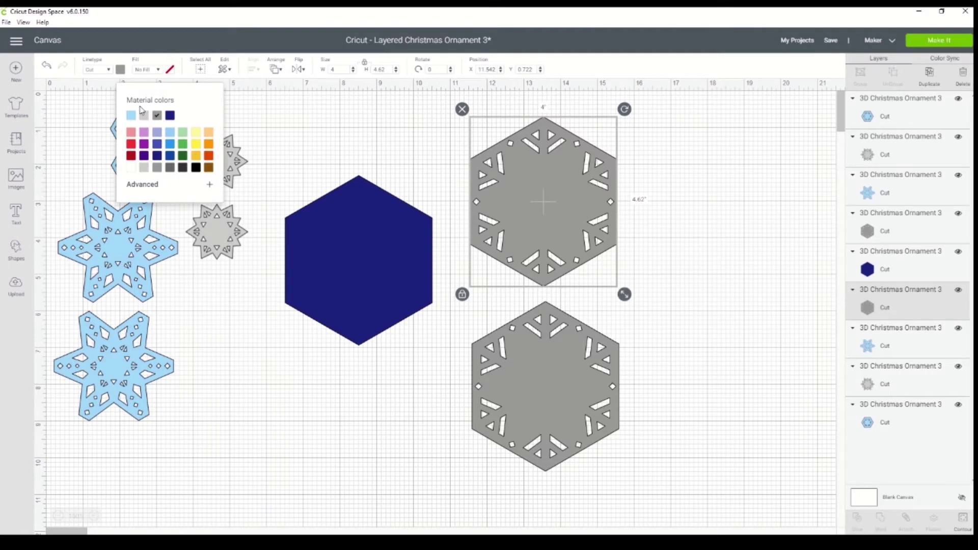
pyautogui.click(157, 148)
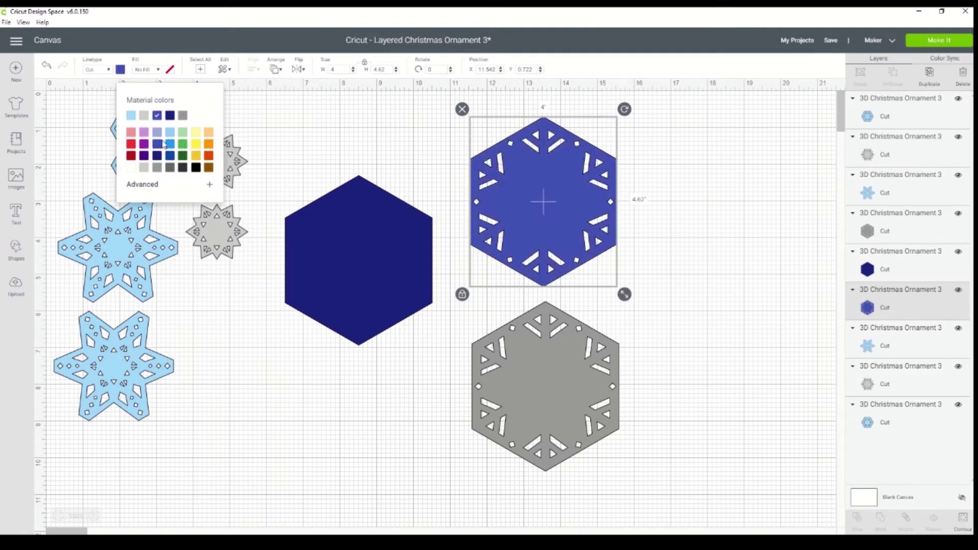
pyautogui.click(197, 157)
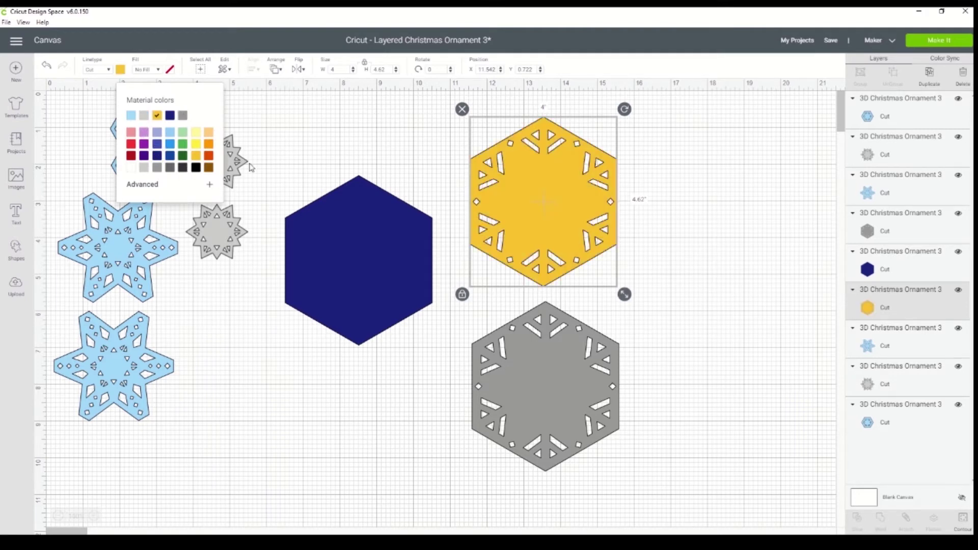
pyautogui.click(715, 223)
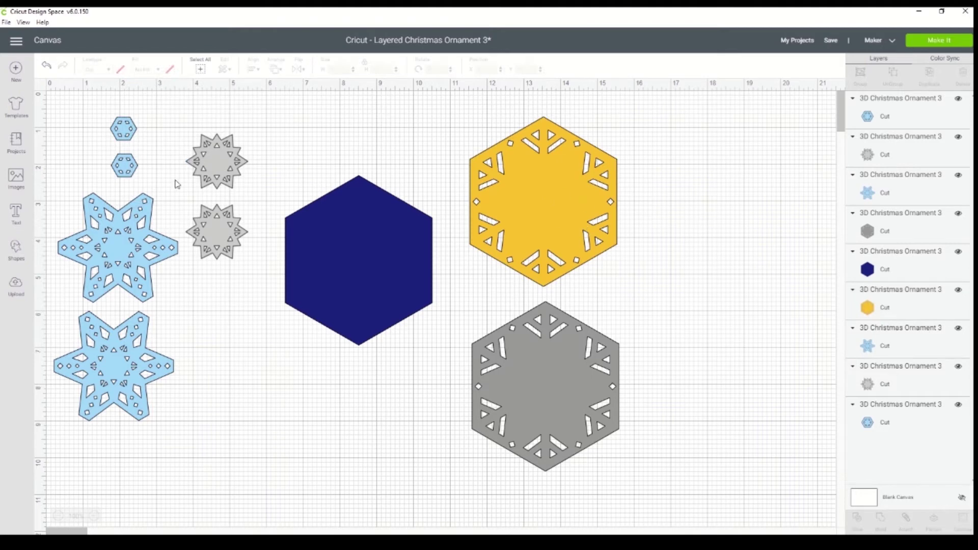
# - Open the cut preparation and view the golden yellow, dark grey and light grey mats
pyautogui.click(936, 40)
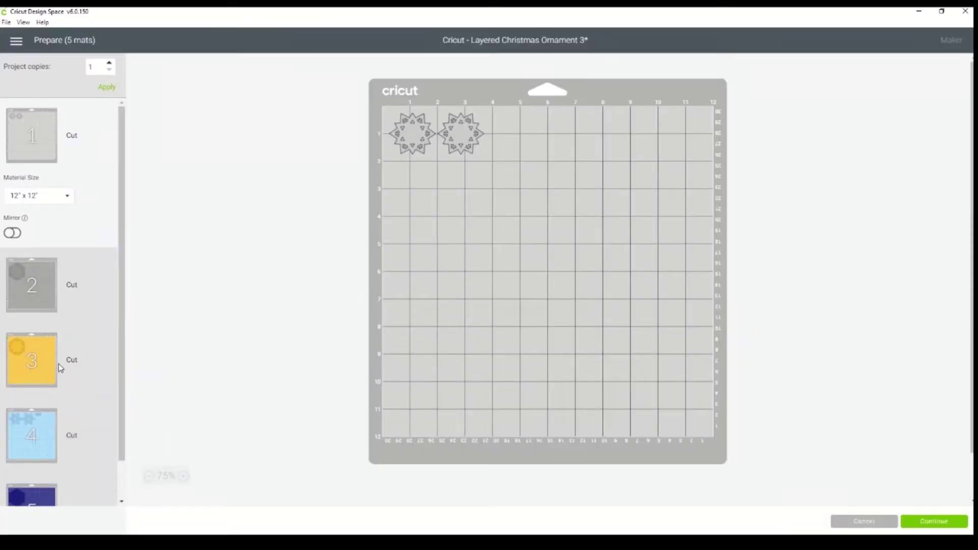
pyautogui.click(40, 356)
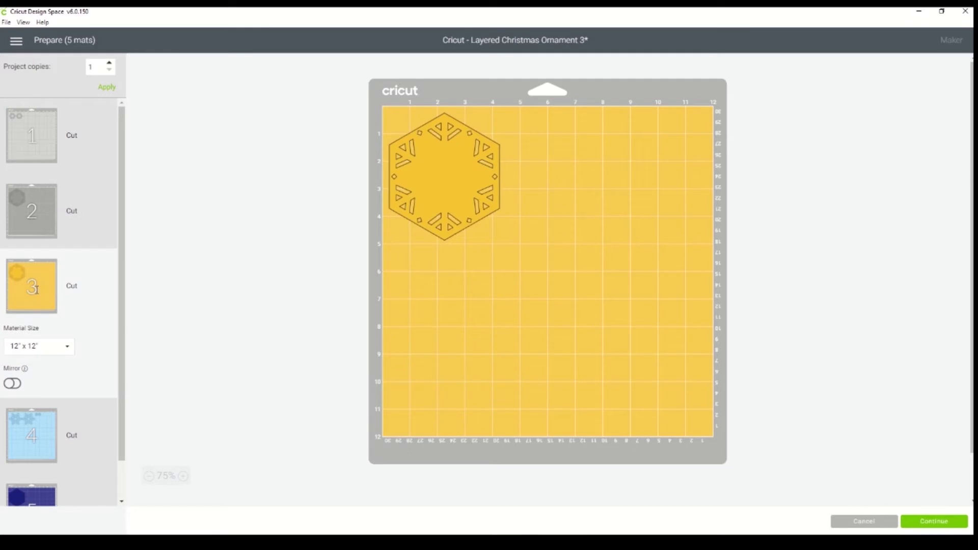
pyautogui.click(31, 217)
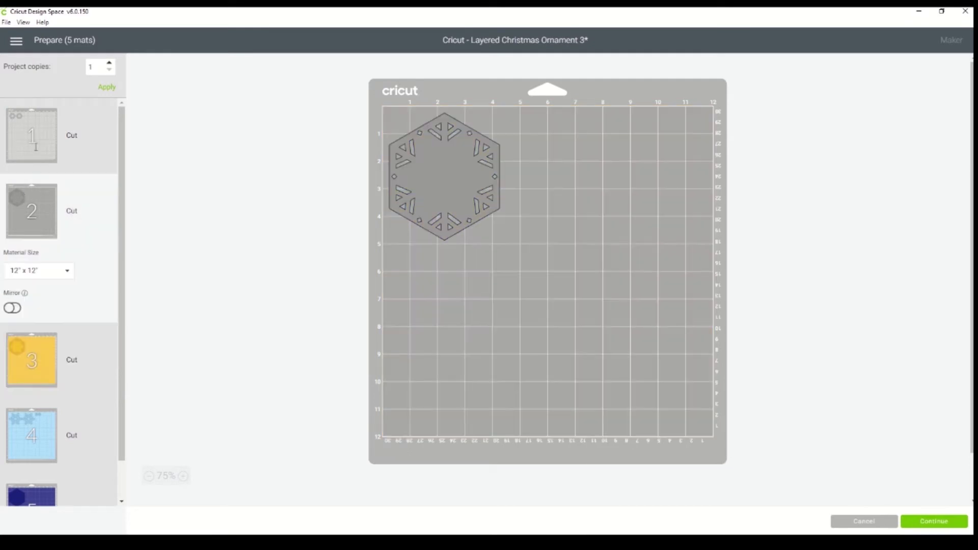
pyautogui.click(36, 144)
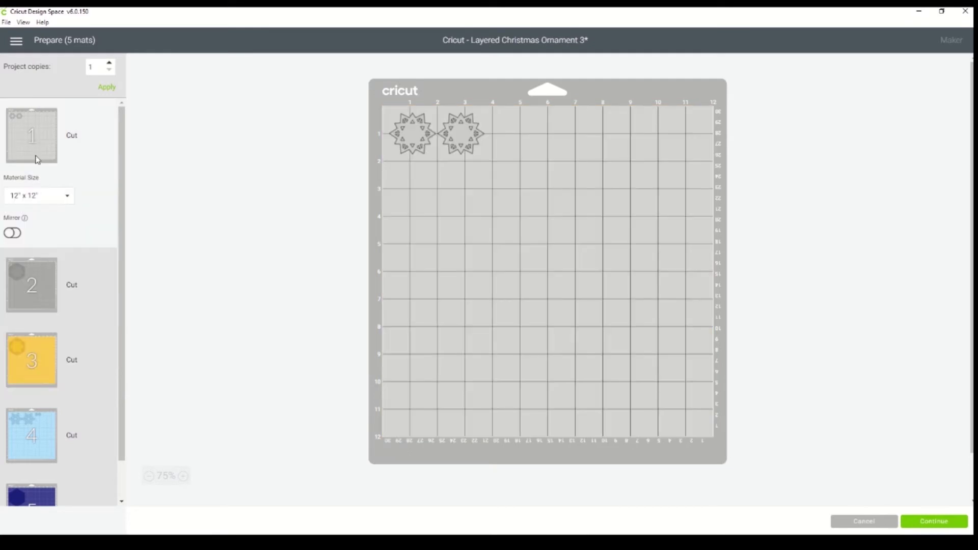
# - Move the hexagon from the yellow mat to the dark grey mat and place it below the hexagon already there
pyautogui.click(38, 367)
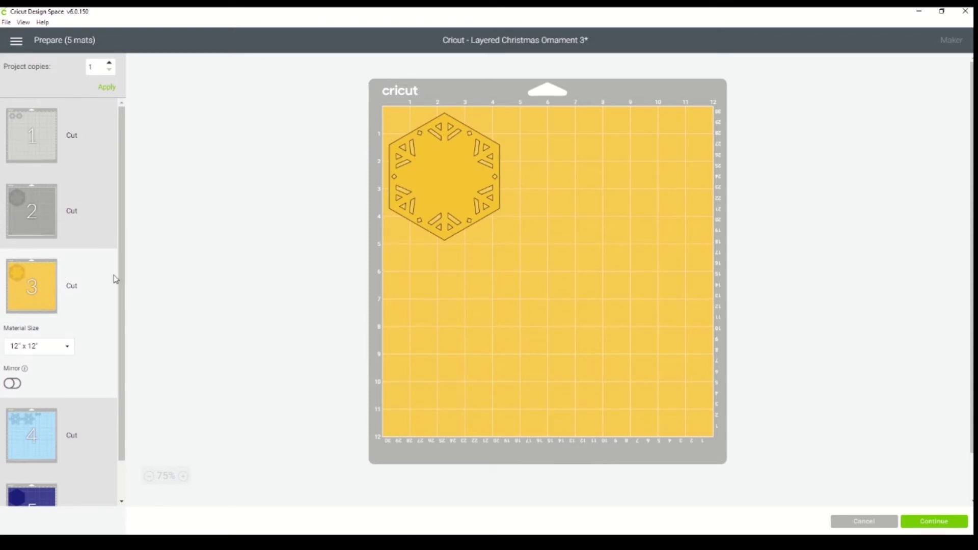
pyautogui.click(441, 200)
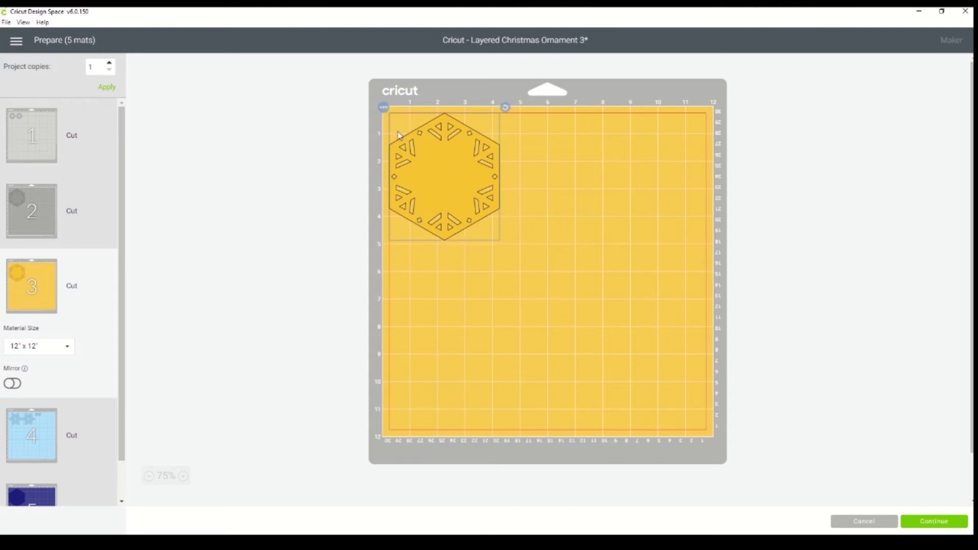
pyautogui.click(383, 109)
pyautogui.click(379, 125)
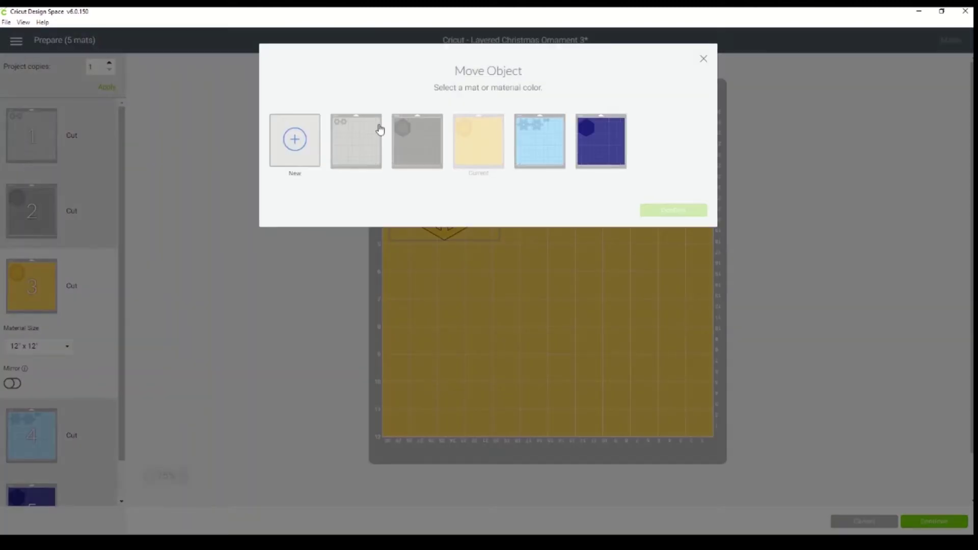
pyautogui.click(419, 153)
pyautogui.click(672, 213)
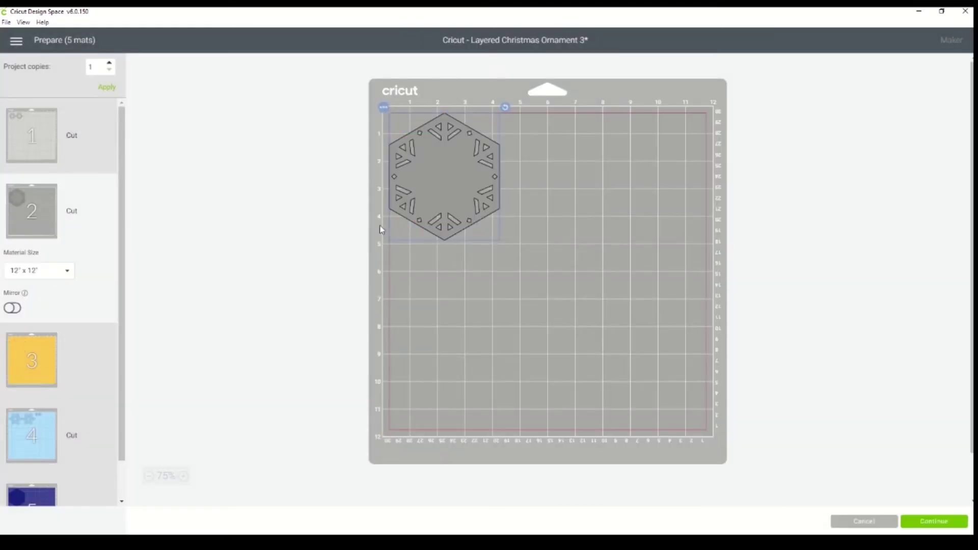
pyautogui.moveTo(446, 197); pyautogui.dragTo(447, 329)
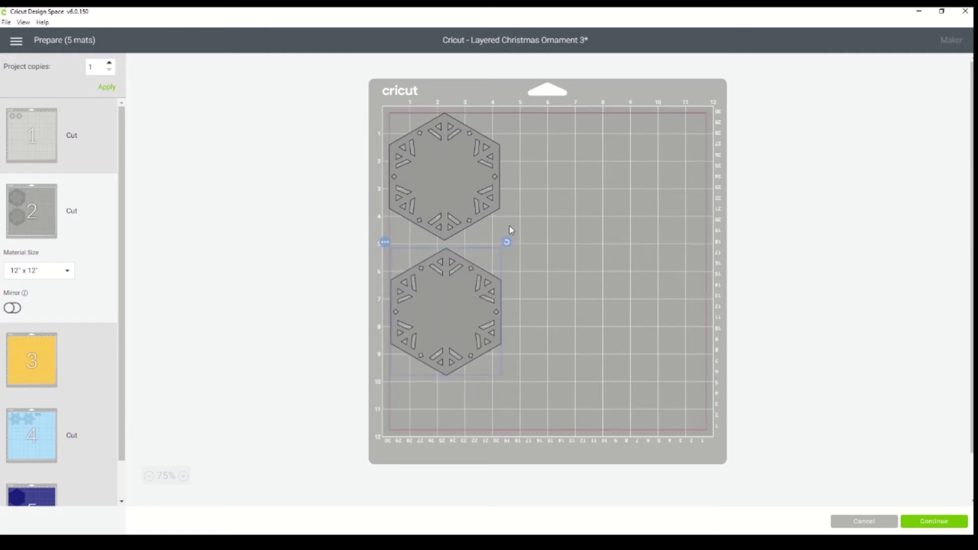
pyautogui.click(535, 222)
# - Check the yellow and light grey mats, and cancel the cut preparation to return to the canvas
pyautogui.click(42, 363)
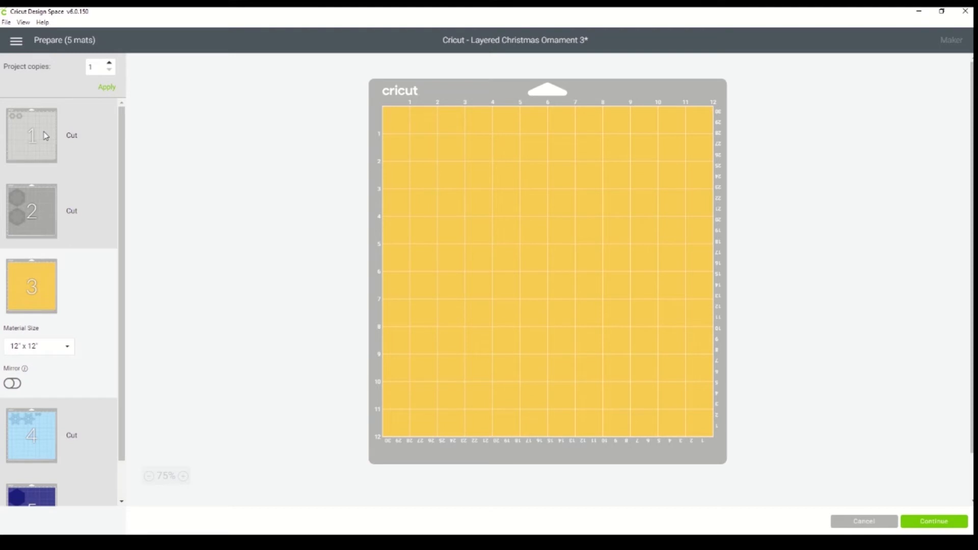
pyautogui.click(45, 136)
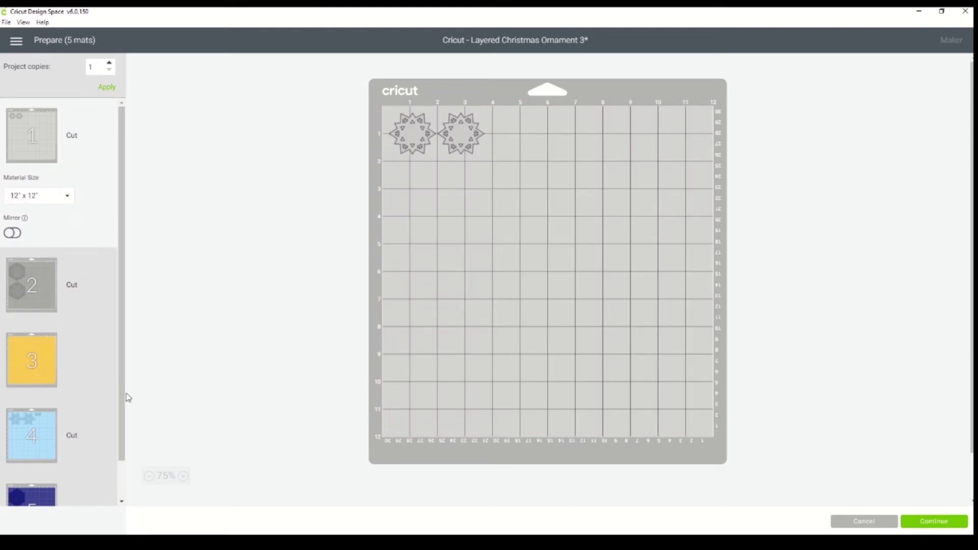
pyautogui.scroll(-1, 189, 395)
pyautogui.scroll(1, 188, 395)
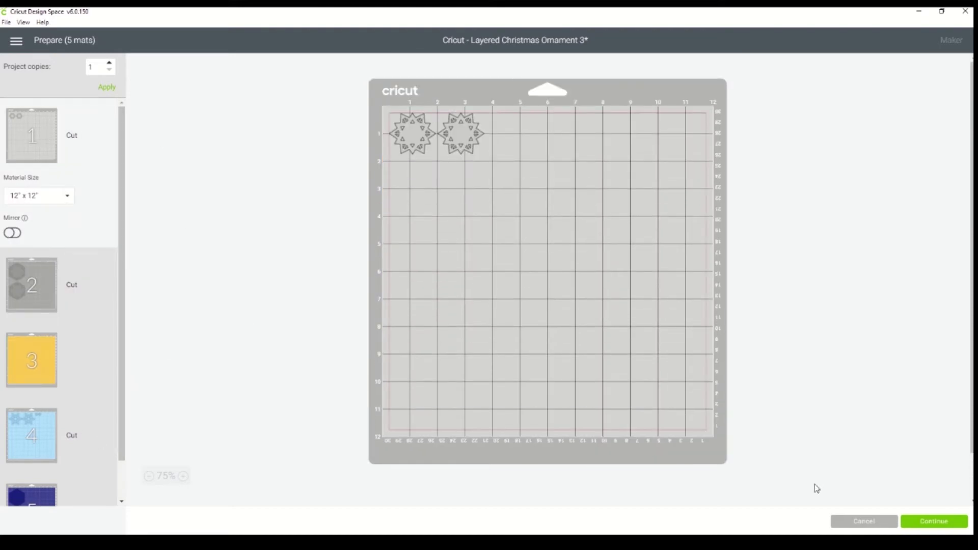
pyautogui.click(851, 525)
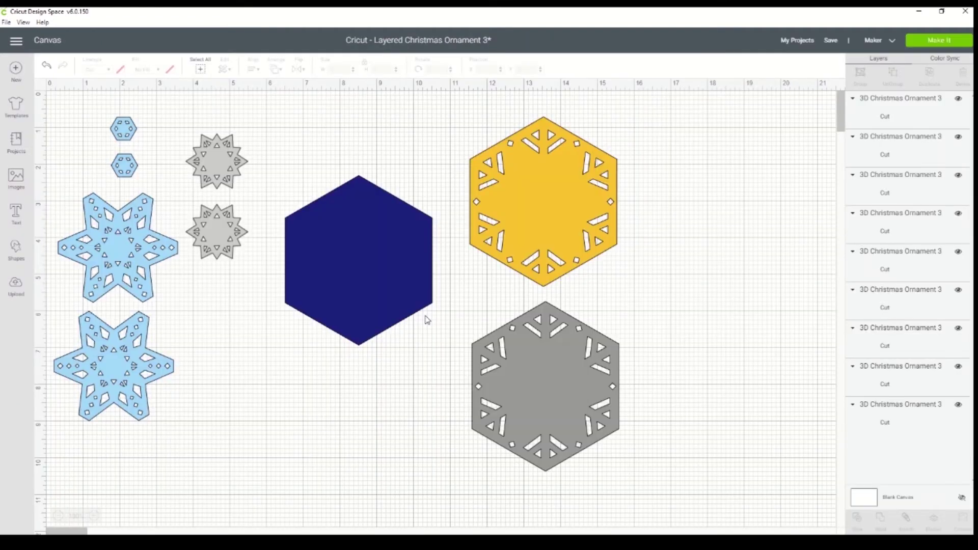
# - Match the yellow hexagon to the other hexagon by setting its material colour to the project's grey, #999999
pyautogui.click(515, 194)
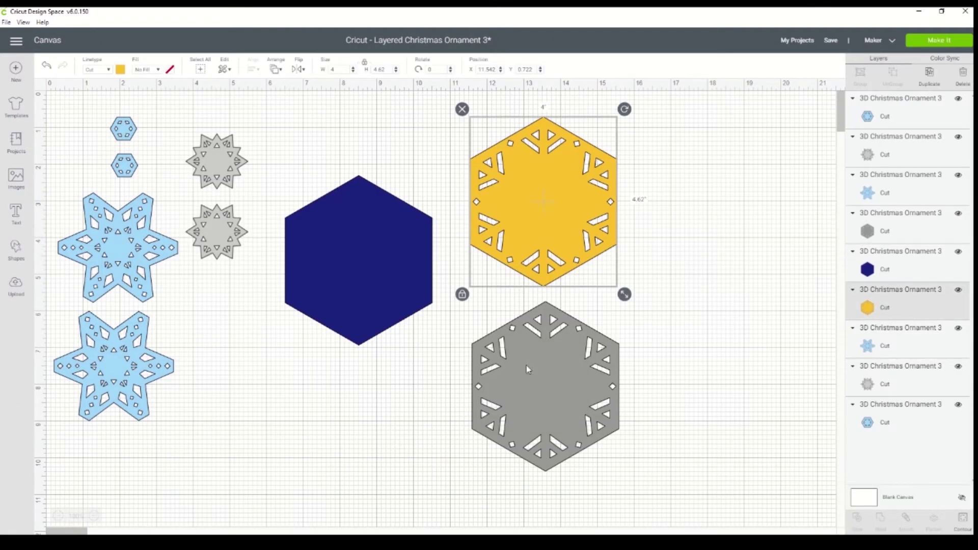
pyautogui.click(527, 365)
pyautogui.click(523, 210)
pyautogui.click(121, 70)
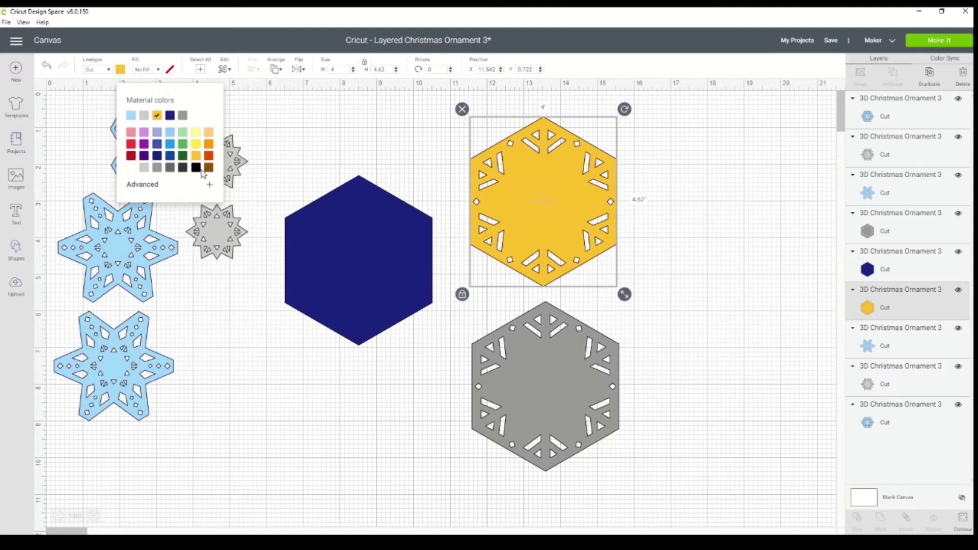
pyautogui.click(210, 187)
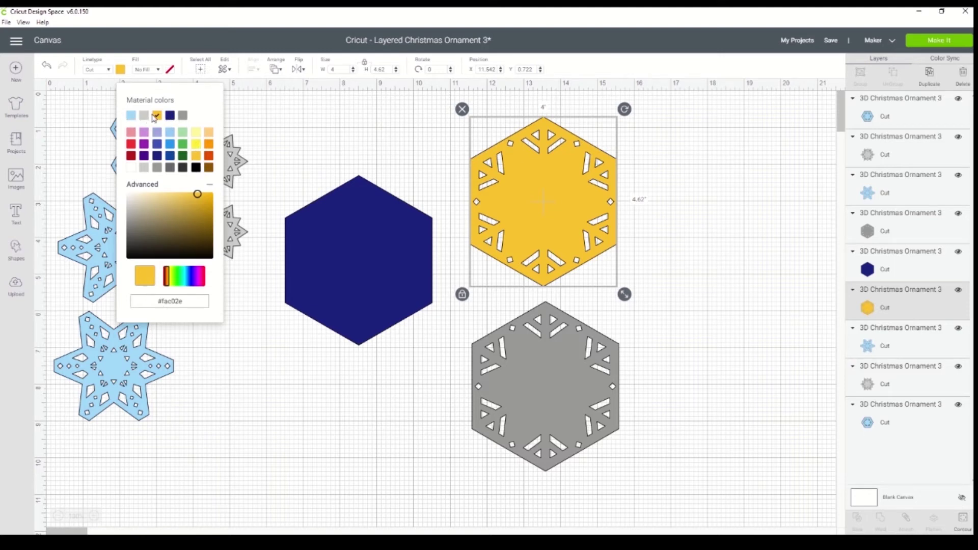
pyautogui.click(184, 118)
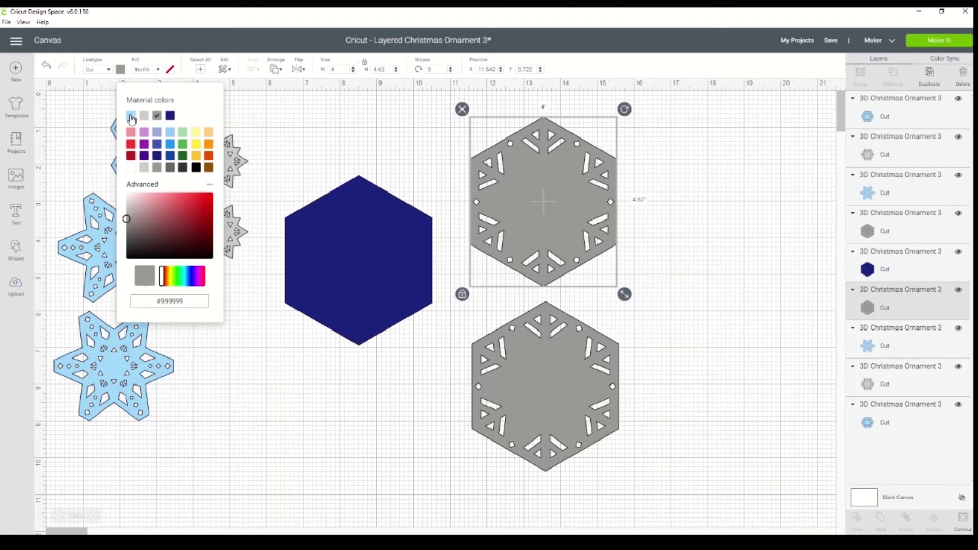
pyautogui.click(288, 159)
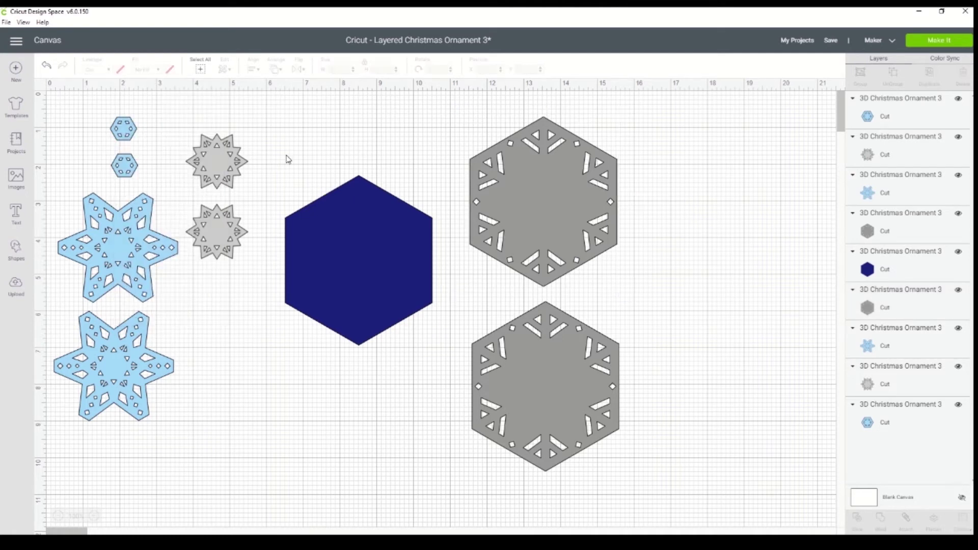
# - Try selecting all the ornament pieces together by area on the canvas, and clear the selection
pyautogui.moveTo(75, 111); pyautogui.dragTo(596, 495)
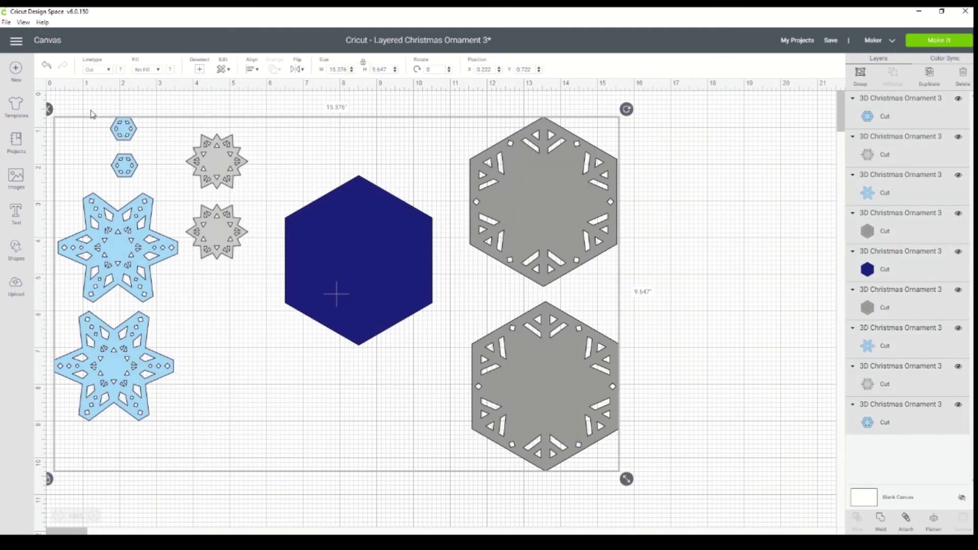
pyautogui.moveTo(59, 102); pyautogui.dragTo(677, 504)
pyautogui.click(774, 271)
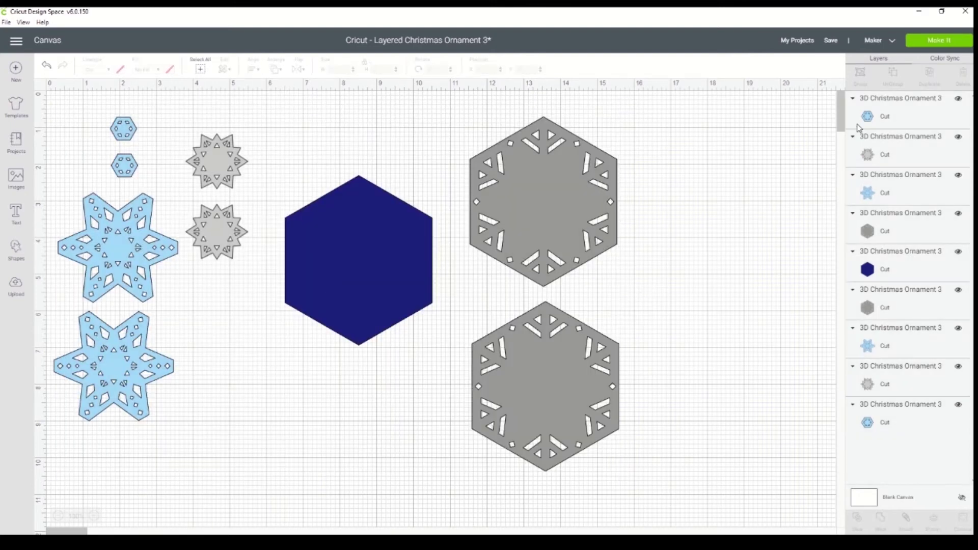
# - Select all nine ornament layers one by one, from the first small light blue hexagon to the last
pyautogui.click(873, 118)
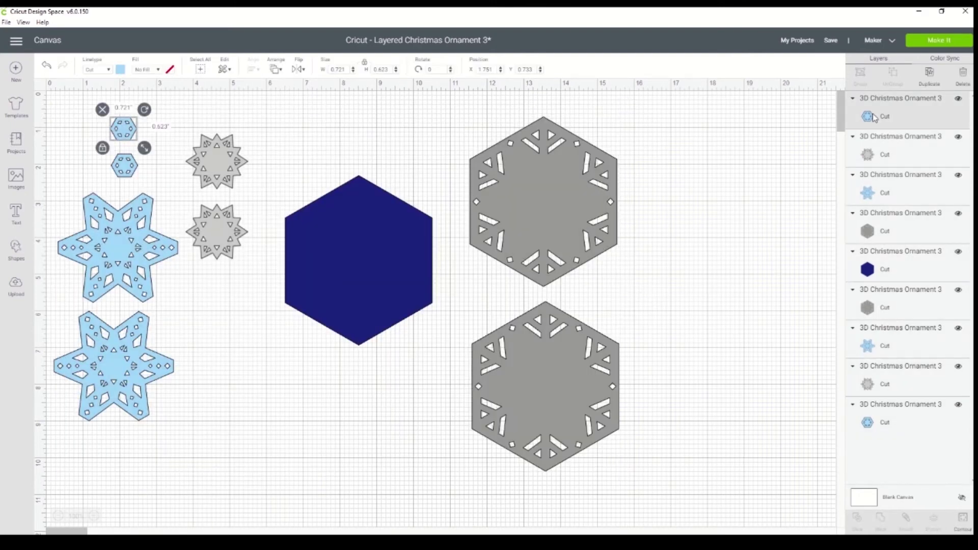
pyautogui.keyDown('shift'); pyautogui.click(896, 159); pyautogui.keyUp('shift')
pyautogui.keyDown('shift'); pyautogui.click(903, 194); pyautogui.keyUp('shift')
pyautogui.keyDown('shift'); pyautogui.click(913, 240); pyautogui.keyUp('shift')
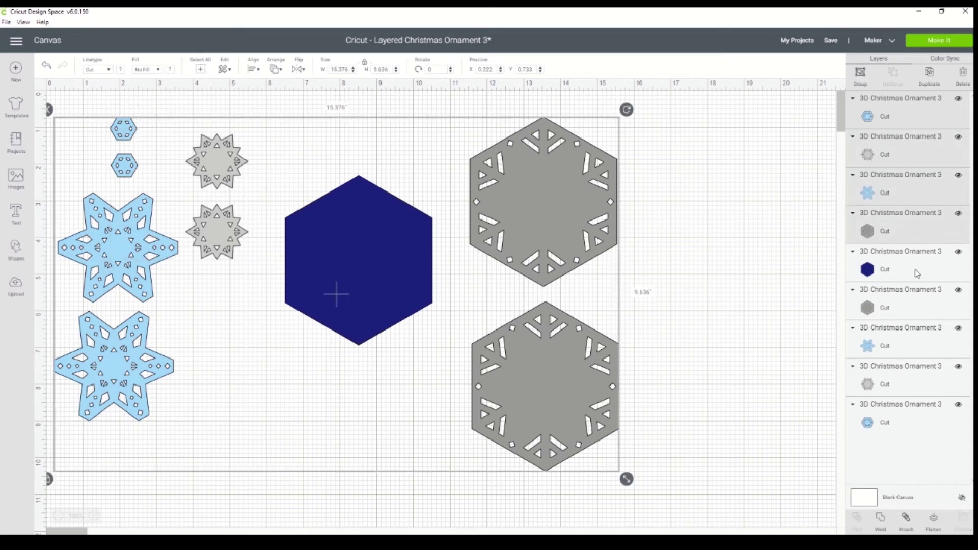
pyautogui.keyDown('shift'); pyautogui.click(918, 275); pyautogui.keyUp('shift')
pyautogui.keyDown('shift'); pyautogui.click(923, 306); pyautogui.keyUp('shift')
pyautogui.keyDown('shift'); pyautogui.click(917, 344); pyautogui.keyUp('shift')
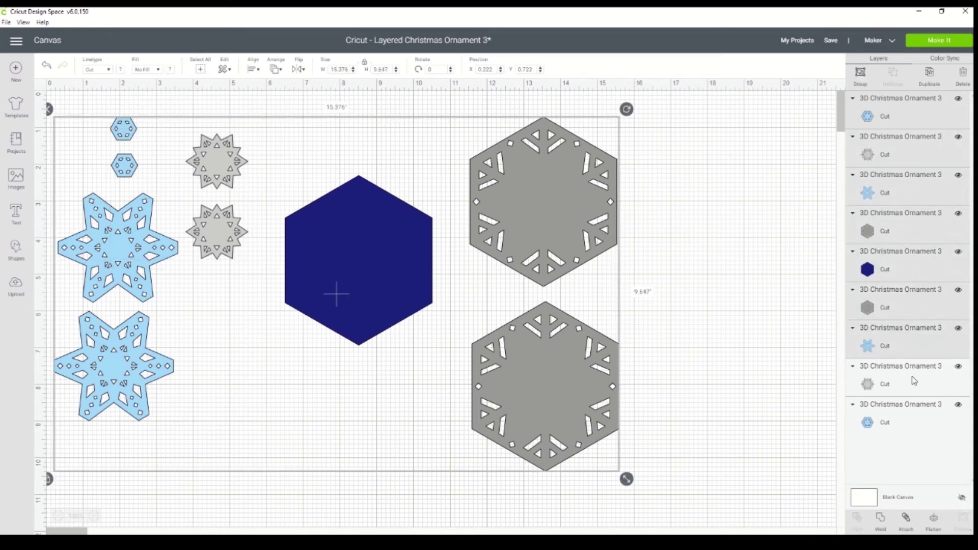
pyautogui.keyDown('shift'); pyautogui.click(912, 387); pyautogui.keyUp('shift')
pyautogui.keyDown('shift'); pyautogui.click(906, 421); pyautogui.keyUp('shift')
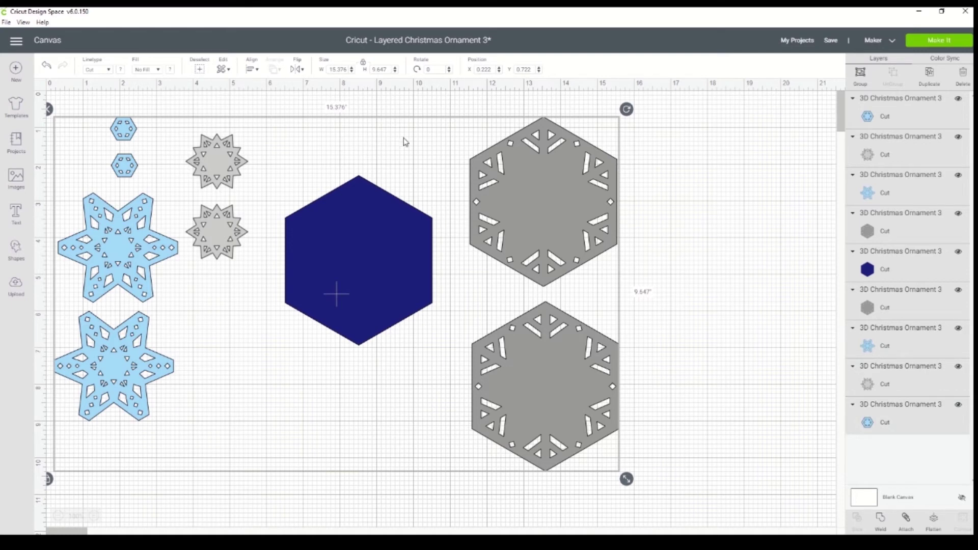
# - Try Align Left and Center Horizontally on all the selected ornament pieces
pyautogui.click(258, 70)
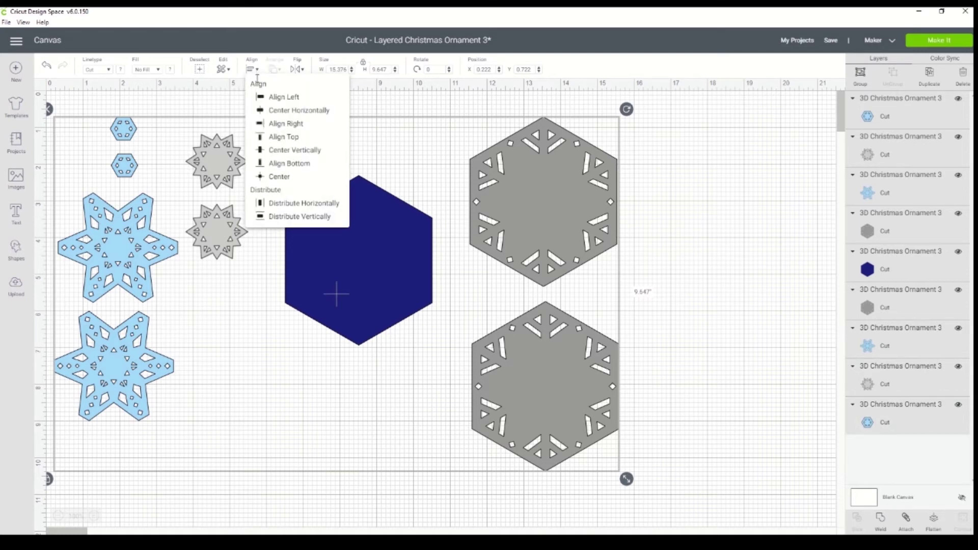
pyautogui.click(298, 102)
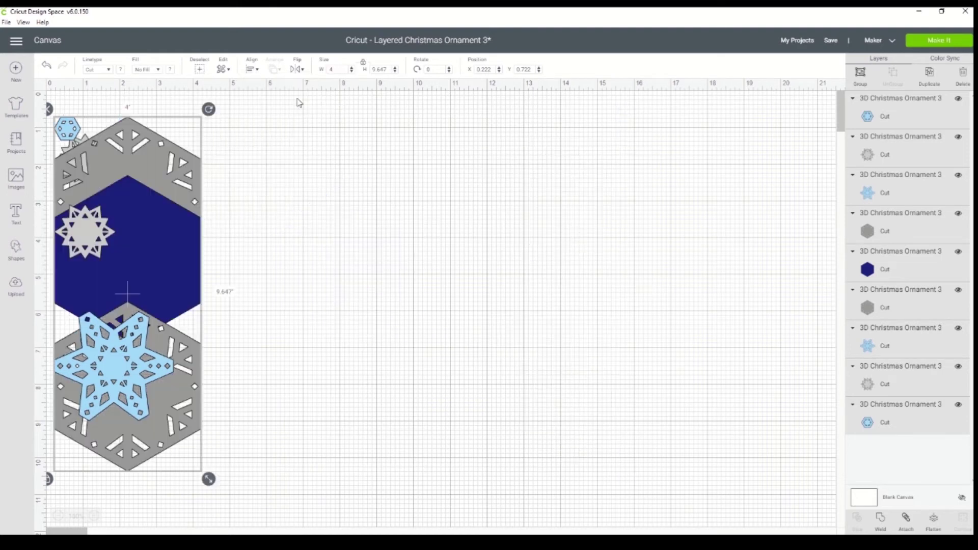
pyautogui.click(259, 71)
pyautogui.click(279, 114)
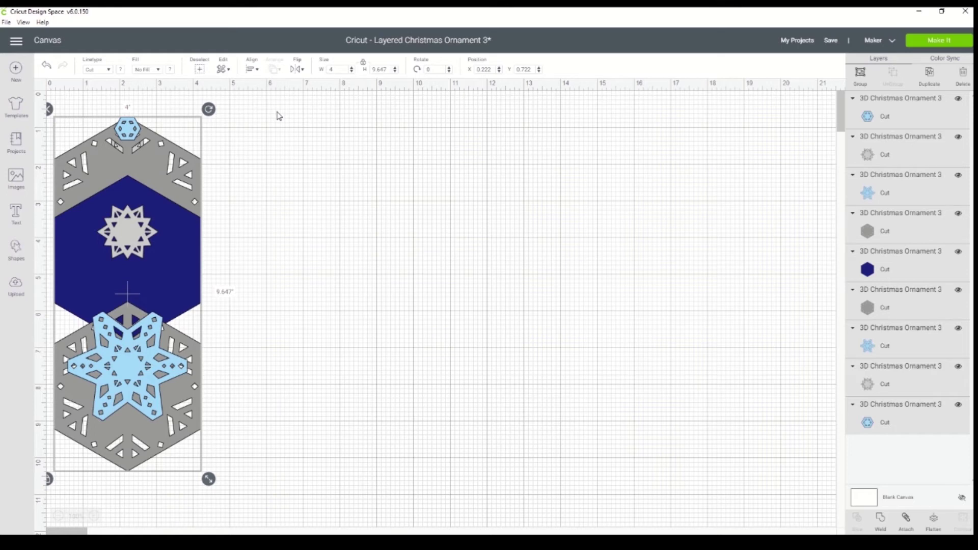
# - Apply Align Right and Align Top to all the selected ornament pieces
pyautogui.click(258, 72)
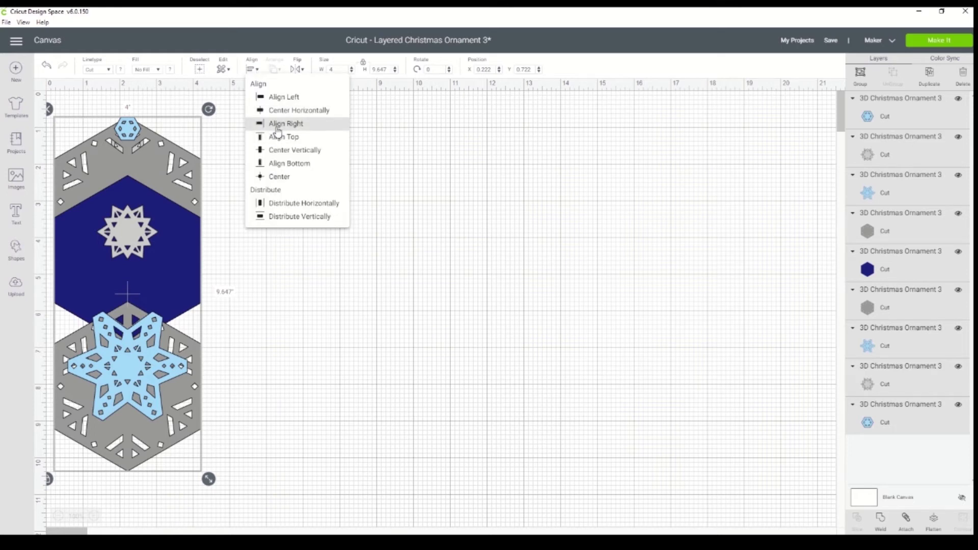
pyautogui.click(278, 125)
pyautogui.click(257, 71)
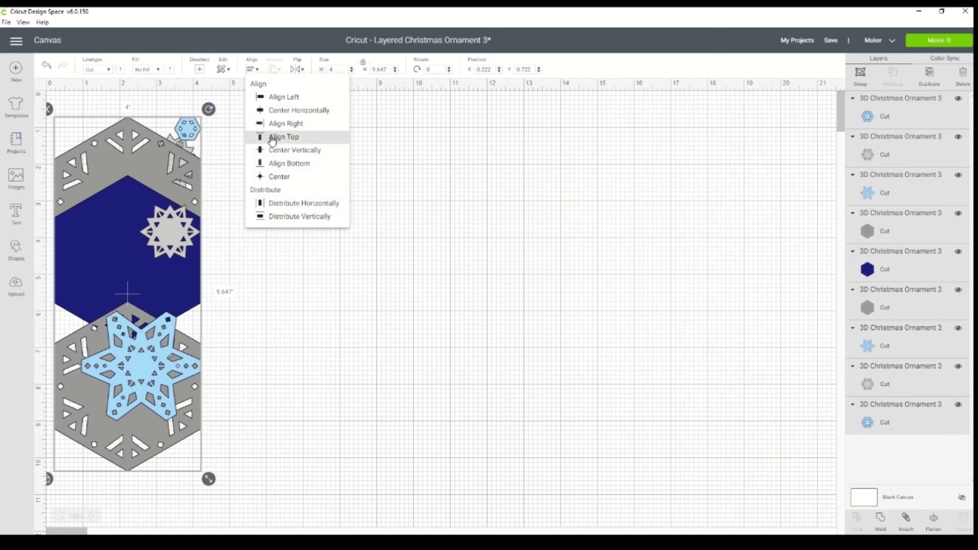
pyautogui.click(272, 136)
# - Try Center Vertically and Align Bottom on all the selected ornament pieces
pyautogui.click(258, 71)
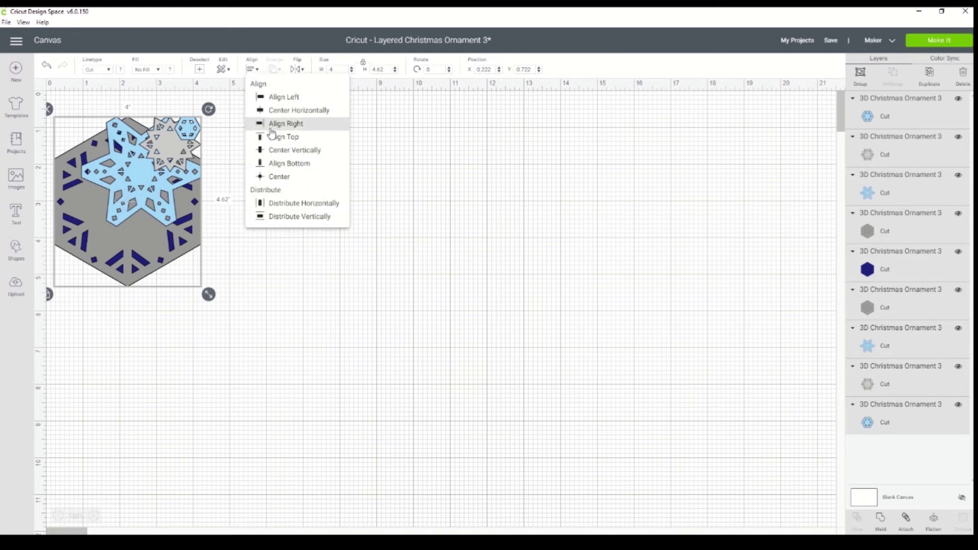
pyautogui.click(275, 151)
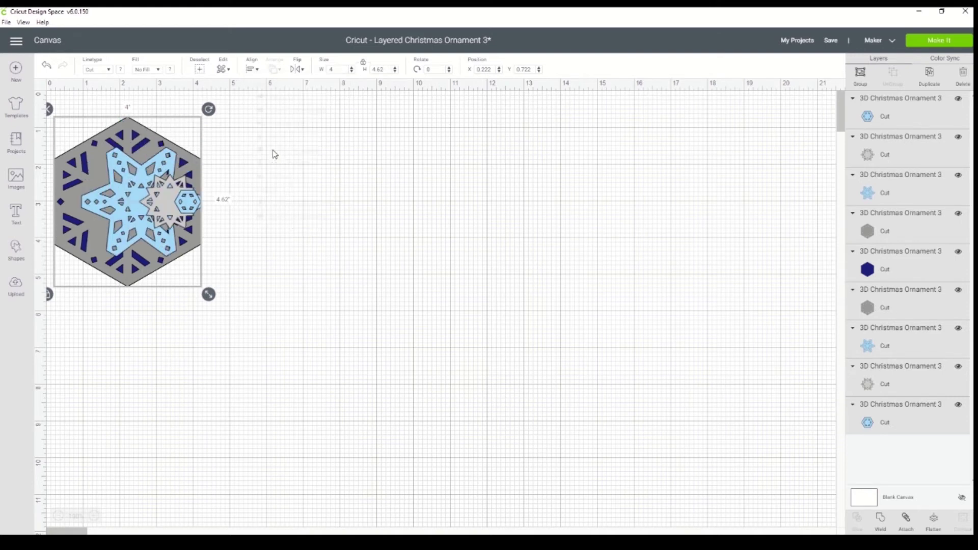
pyautogui.click(255, 71)
pyautogui.click(270, 165)
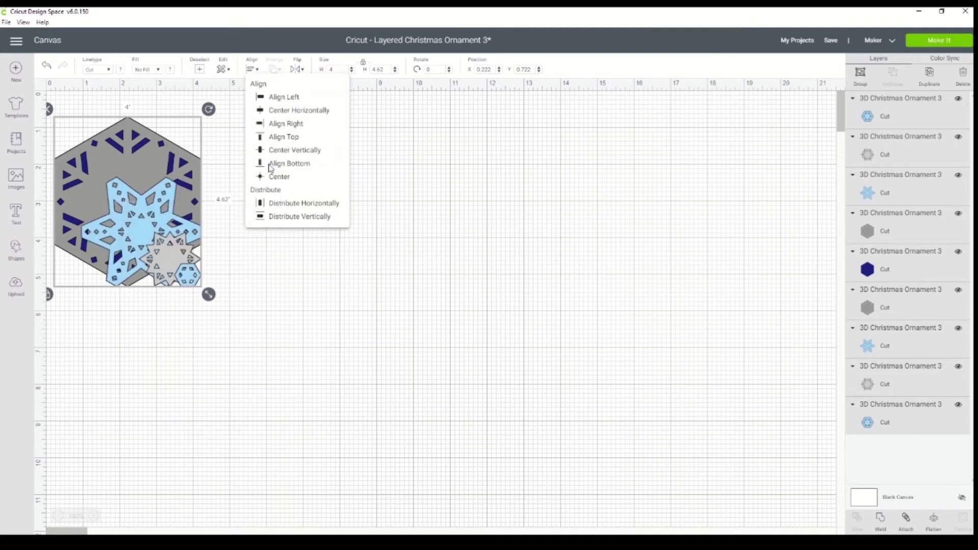
# - Apply Center Vertically and Distribute Horizontally to all the selected ornament pieces
pyautogui.click(254, 70)
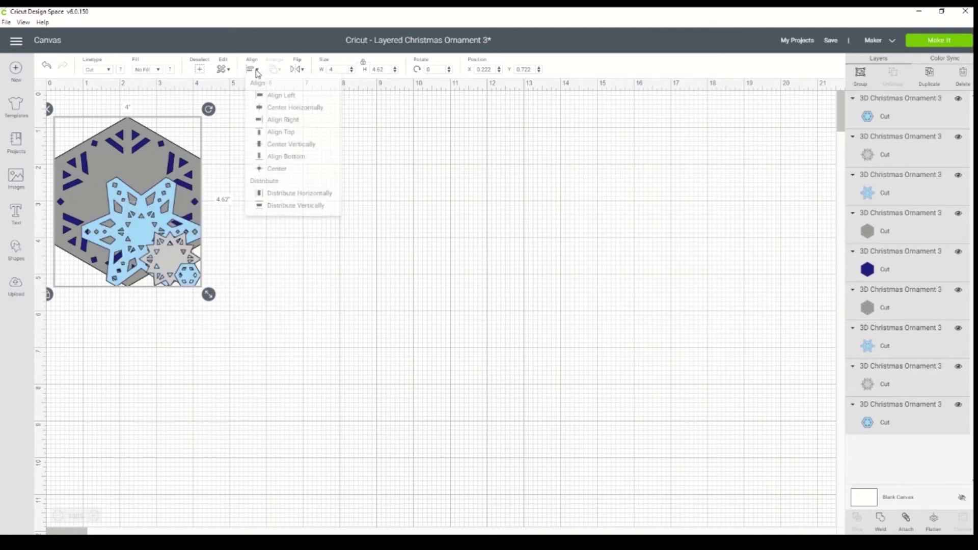
pyautogui.click(270, 151)
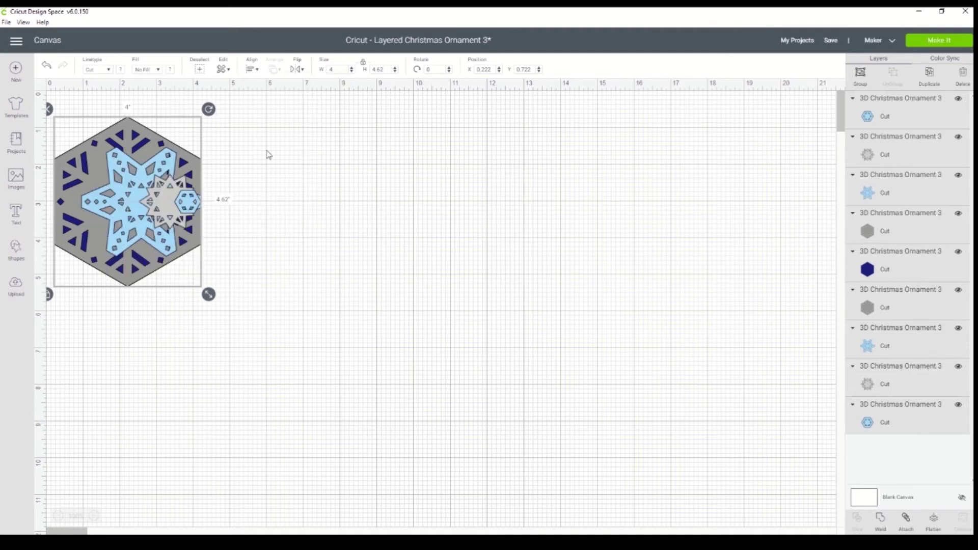
pyautogui.click(258, 72)
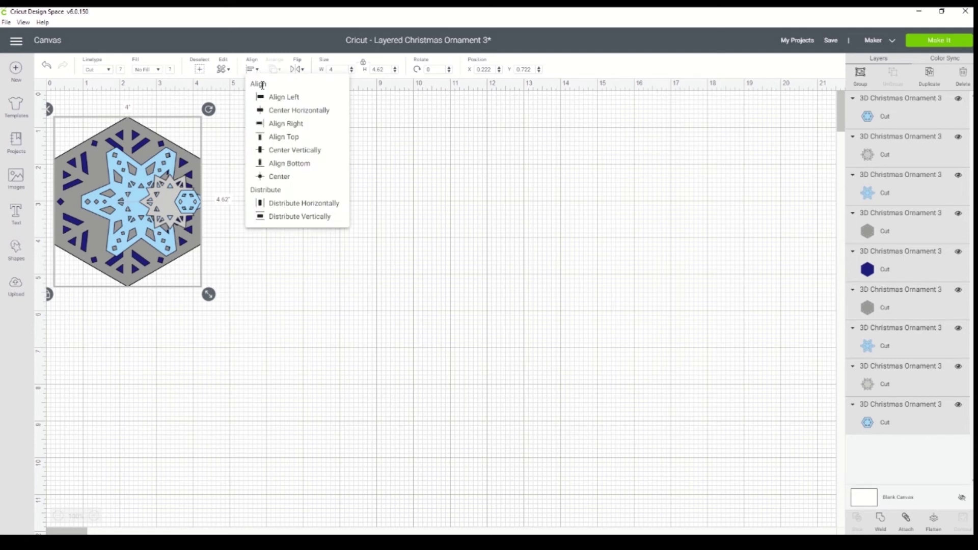
pyautogui.click(297, 205)
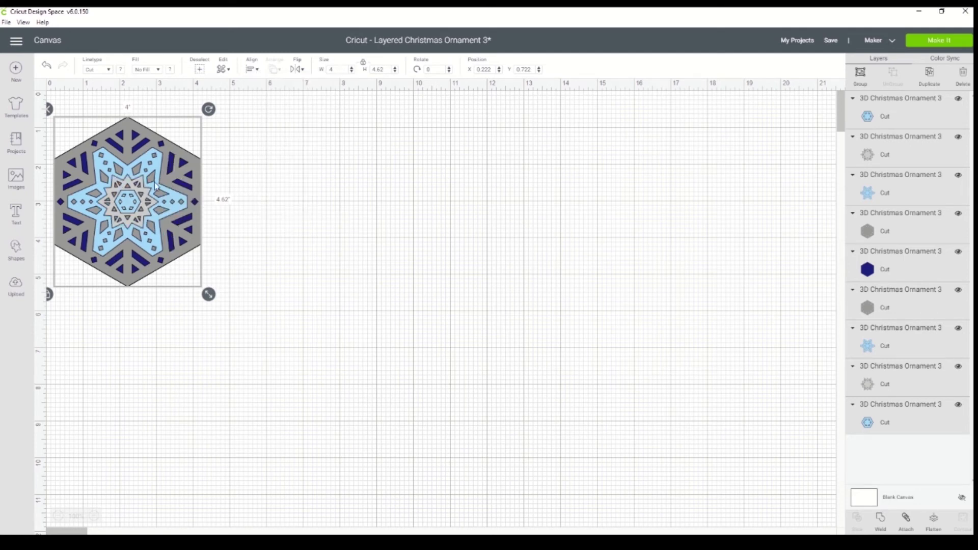
# - Apply Distribute Vertically to all the selected ornament pieces and clear the selection
pyautogui.click(252, 70)
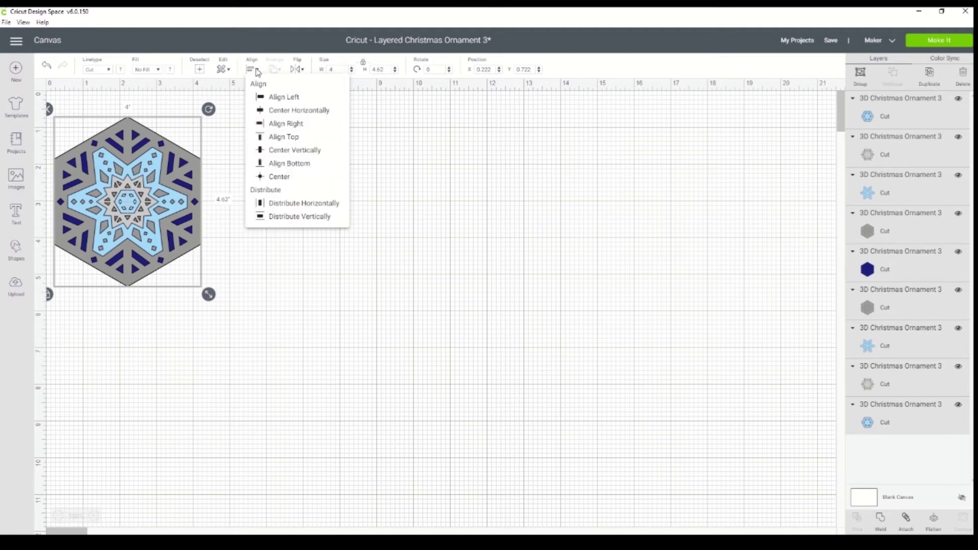
pyautogui.click(285, 217)
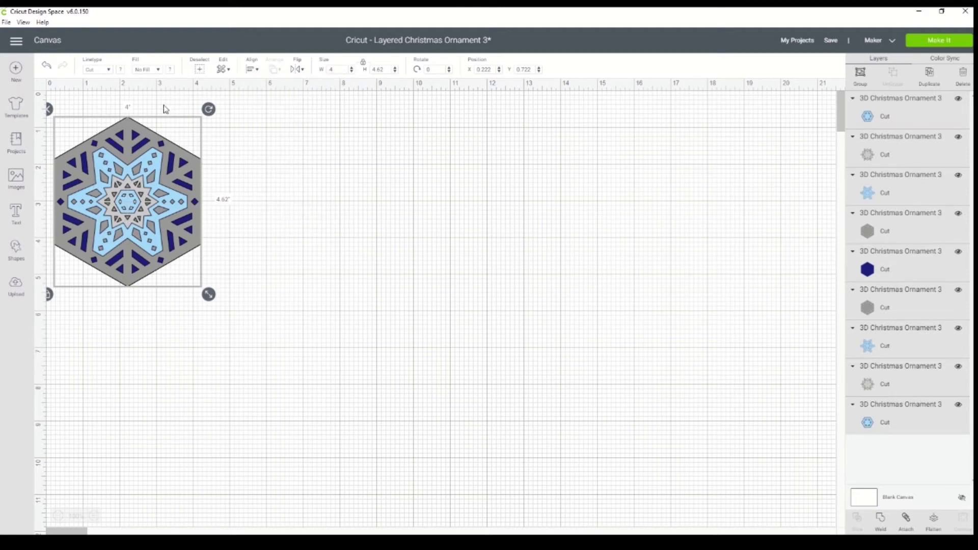
pyautogui.click(240, 241)
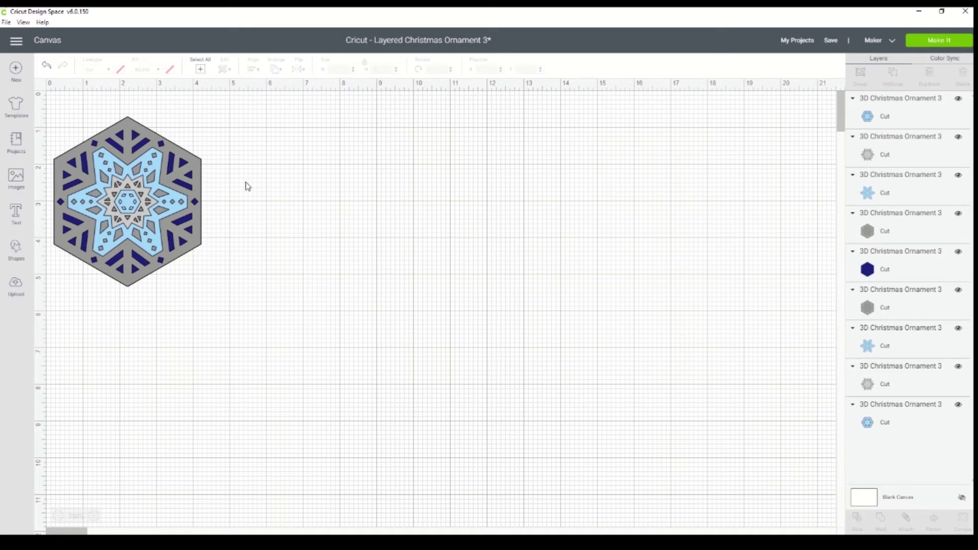
# - Group all the aligned ornament pieces and move the group to about X 7.8, Y 1.8 on the canvas
pyautogui.moveTo(59, 103); pyautogui.dragTo(217, 305)
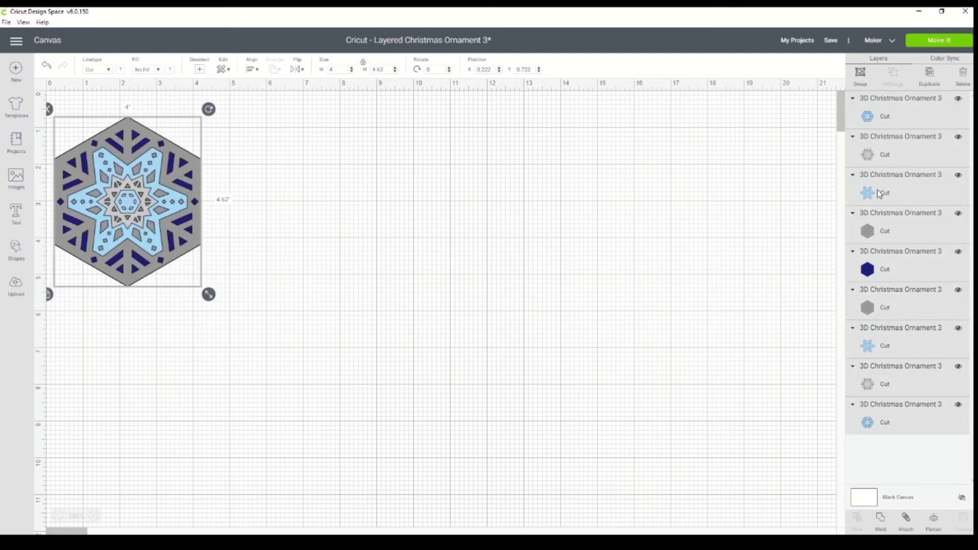
pyautogui.click(861, 74)
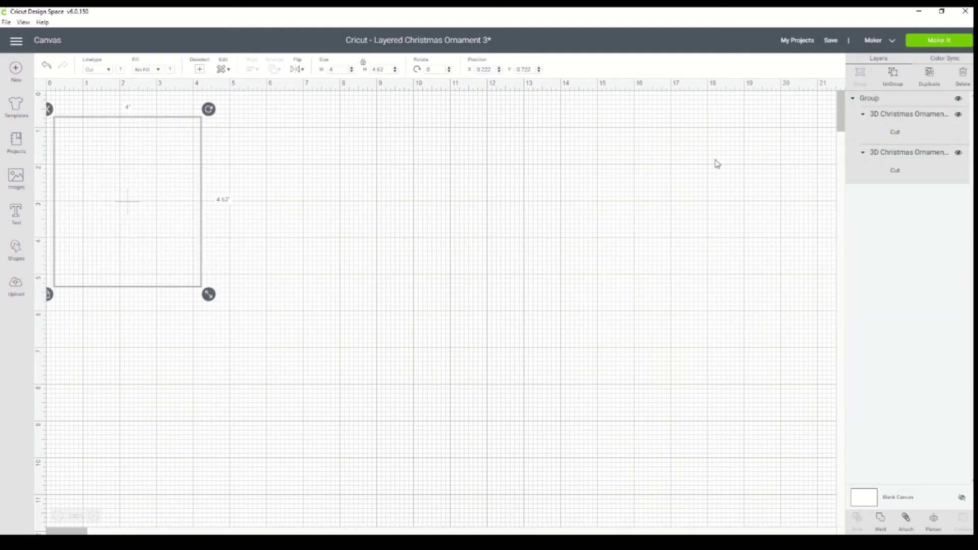
pyautogui.click(467, 170)
pyautogui.moveTo(128, 205); pyautogui.dragTo(443, 246)
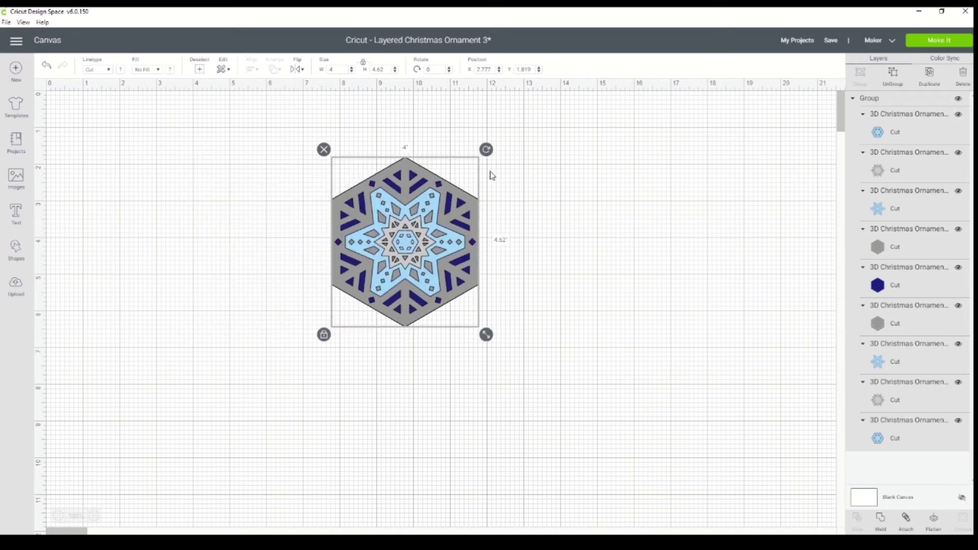
pyautogui.click(534, 175)
# - Ungroup the ornament and move the large light blue star away from the stack to about X 1.6, Y 2.4
pyautogui.click(405, 248)
pyautogui.click(894, 77)
pyautogui.moveTo(409, 201); pyautogui.dragTo(168, 194)
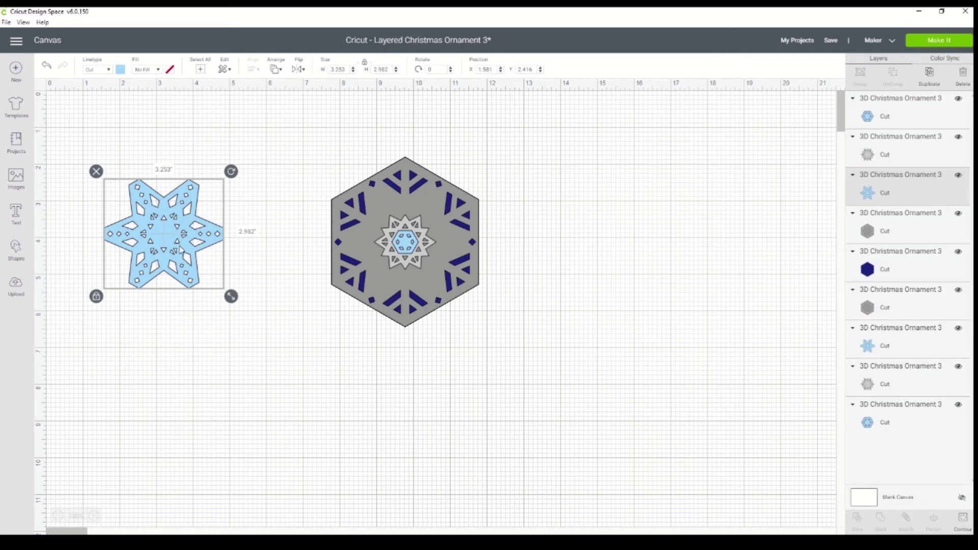
pyautogui.click(259, 262)
# - Open the Contour settings of the separated light blue star and hide the first five small paired triangles around its centre
pyautogui.click(166, 235)
pyautogui.click(964, 523)
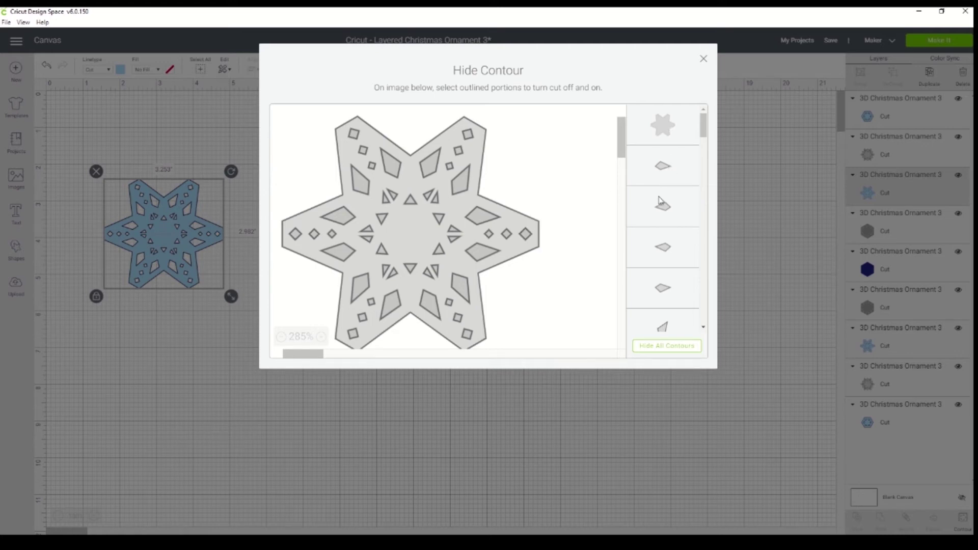
pyautogui.click(433, 202)
pyautogui.click(454, 230)
pyautogui.moveTo(703, 126); pyautogui.dragTo(719, 227)
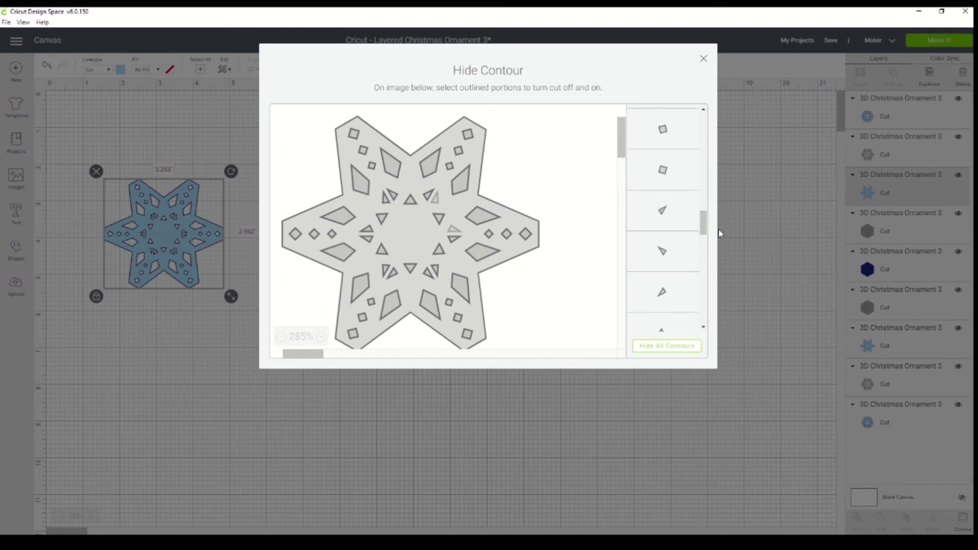
pyautogui.click(663, 255)
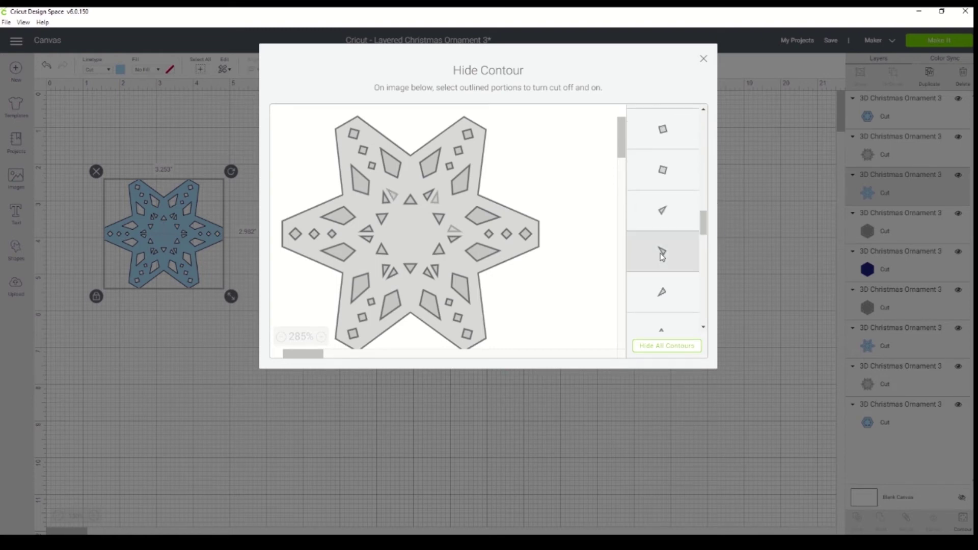
pyautogui.click(661, 220)
pyautogui.click(670, 294)
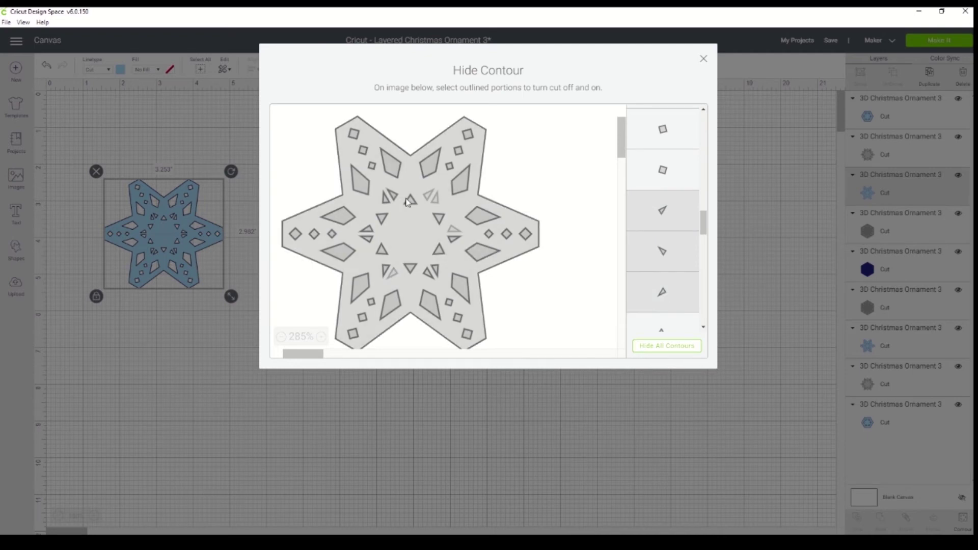
# - Hide more small triangle contours around the star's centre, including the single ones at the top centre and lower right of the inner ring
pyautogui.click(386, 199)
pyautogui.click(367, 230)
pyautogui.click(427, 273)
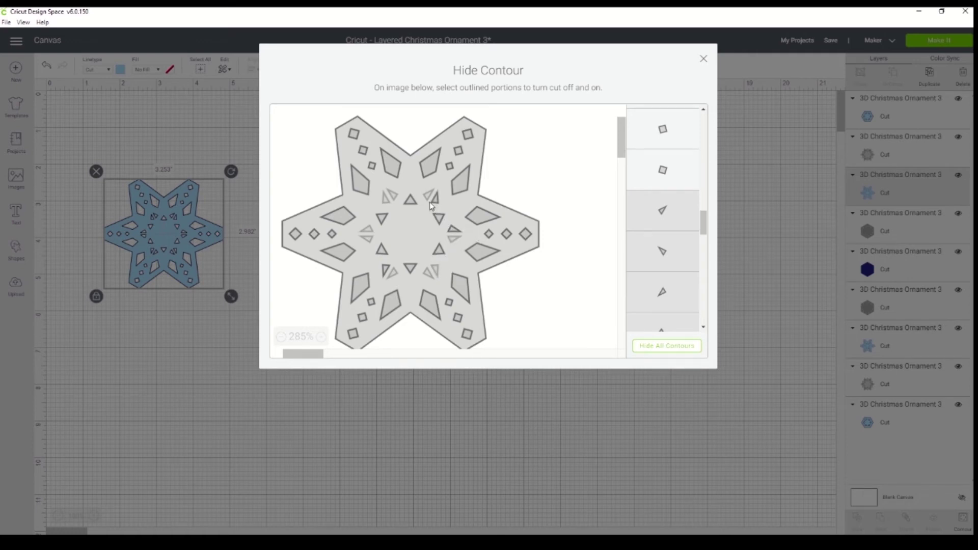
pyautogui.click(412, 202)
pyautogui.click(436, 253)
pyautogui.click(455, 233)
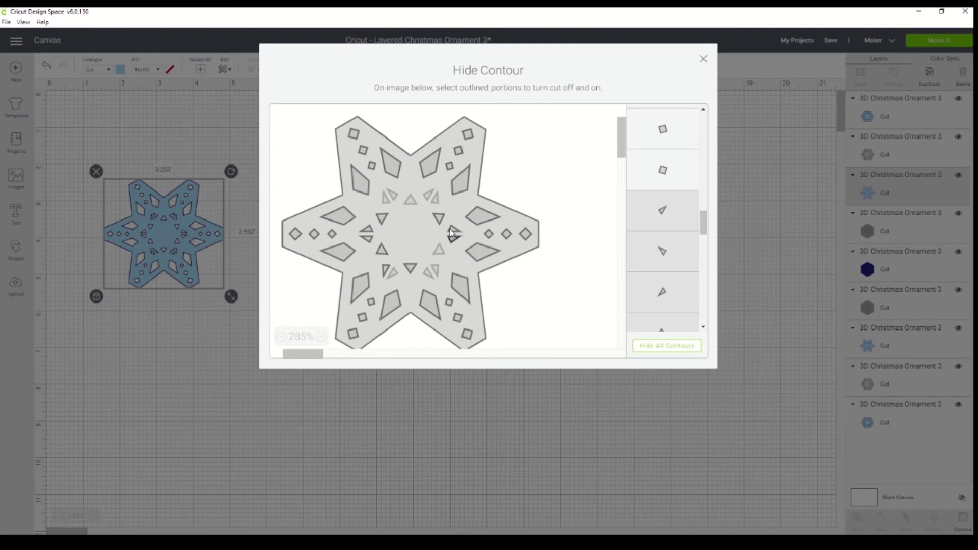
# - Hide the upper triangle of the star's left pair and the remaining triangle of its lower-left pair, keeping the diamond and square cutouts
pyautogui.moveTo(705, 226); pyautogui.dragTo(708, 254)
pyautogui.click(661, 208)
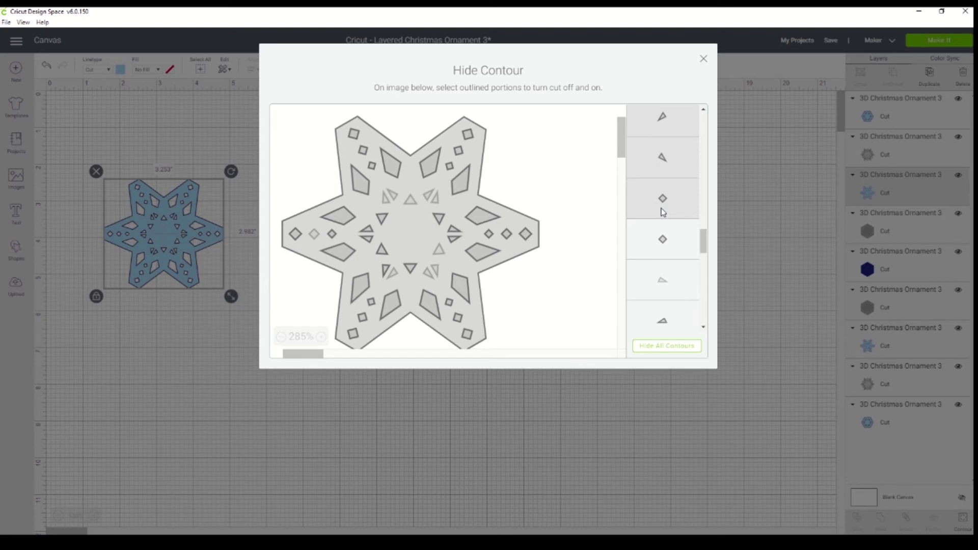
pyautogui.moveTo(704, 247); pyautogui.dragTo(708, 260)
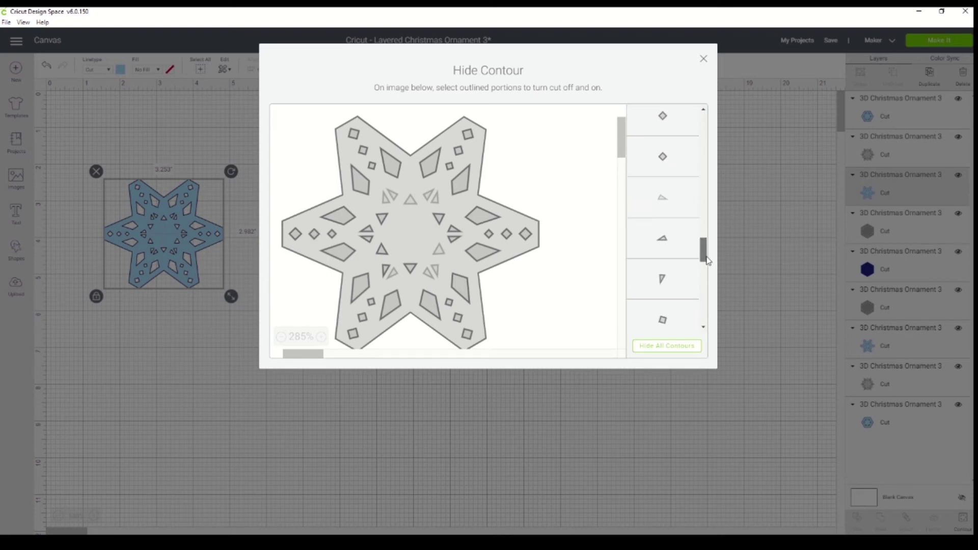
pyautogui.click(688, 256)
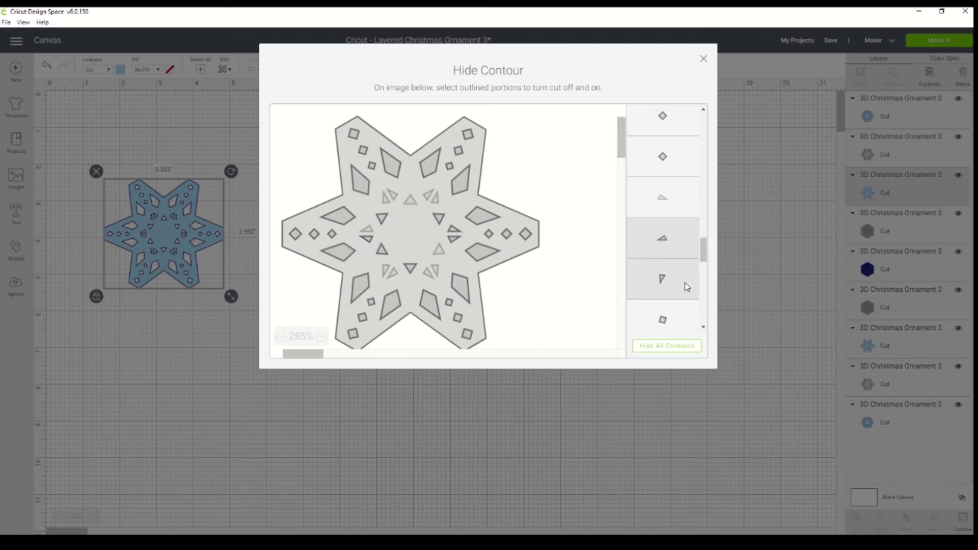
pyautogui.moveTo(704, 257); pyautogui.dragTo(705, 264)
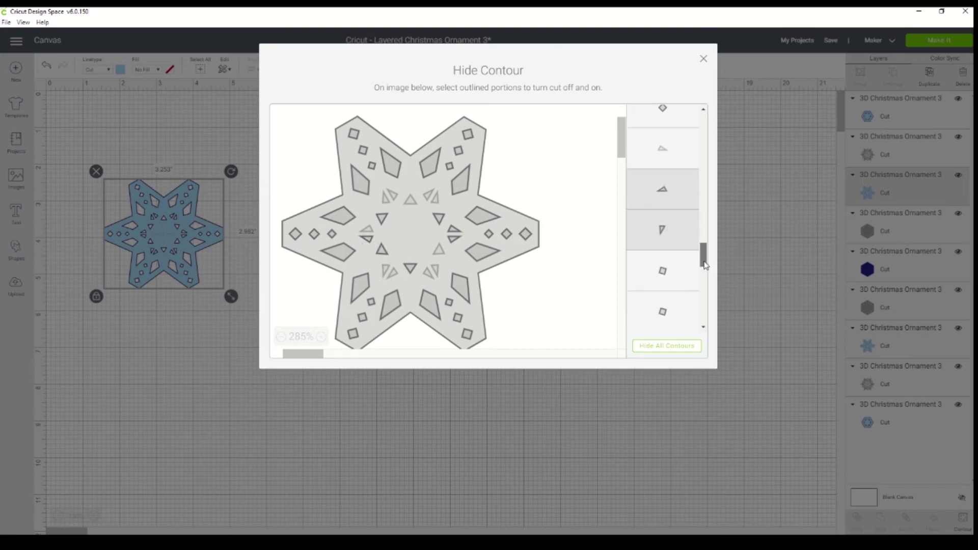
pyautogui.click(668, 282)
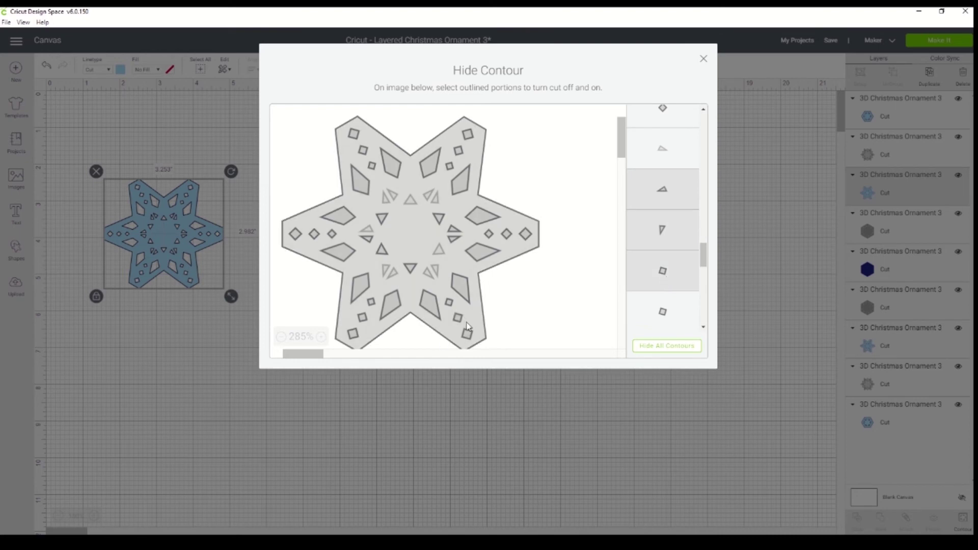
pyautogui.click(659, 286)
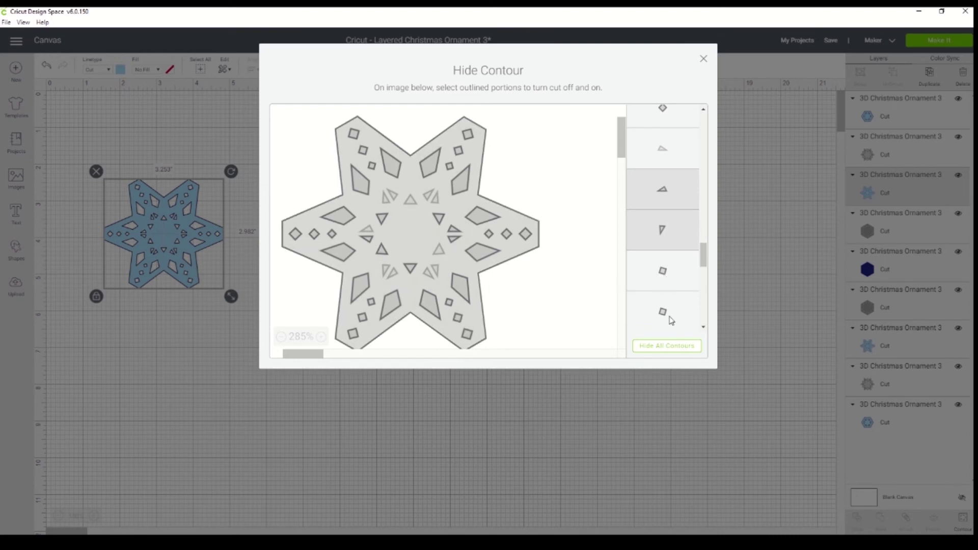
# - Hide both triangle contours of the pair on the right side of the star's centre
pyautogui.scroll(1, 703, 254)
pyautogui.moveTo(704, 253); pyautogui.dragTo(706, 302)
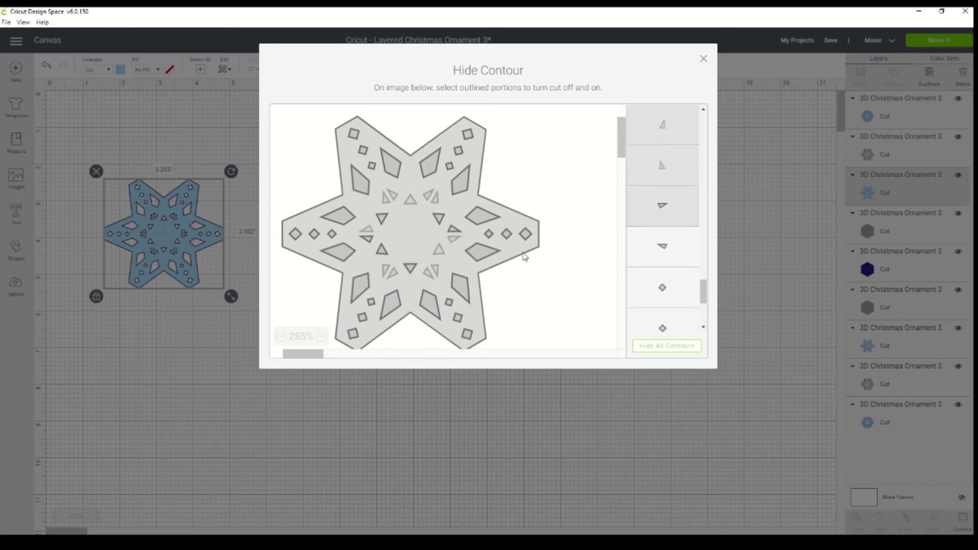
pyautogui.click(668, 247)
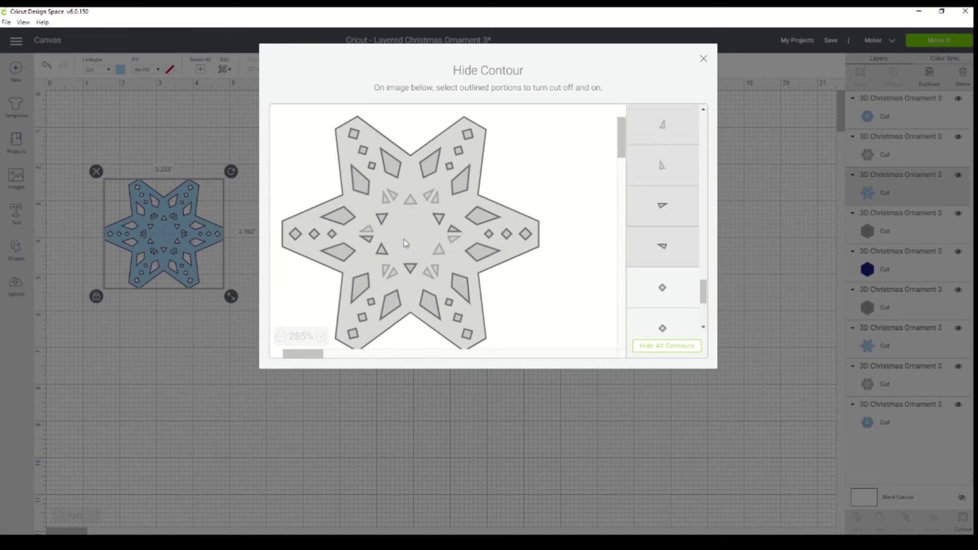
pyautogui.moveTo(705, 293); pyautogui.dragTo(710, 253)
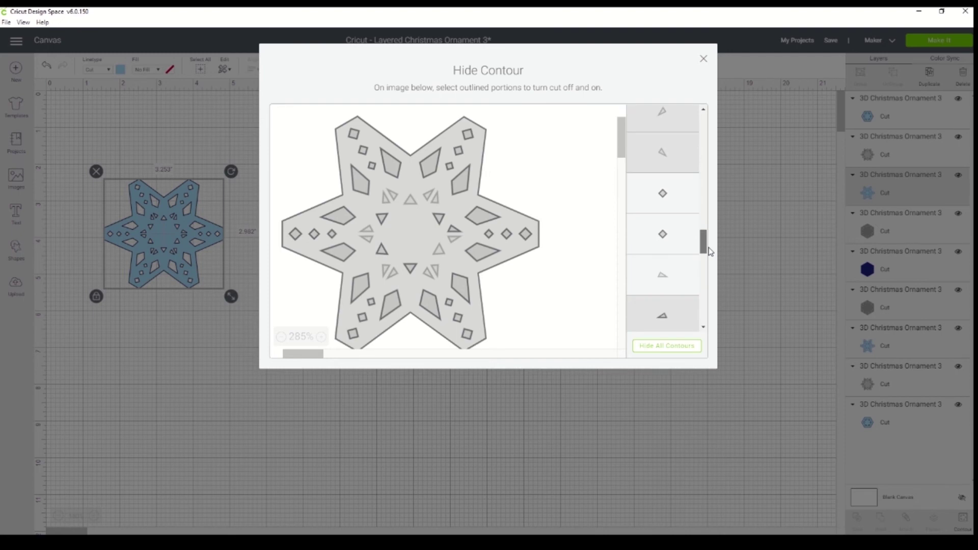
pyautogui.click(665, 280)
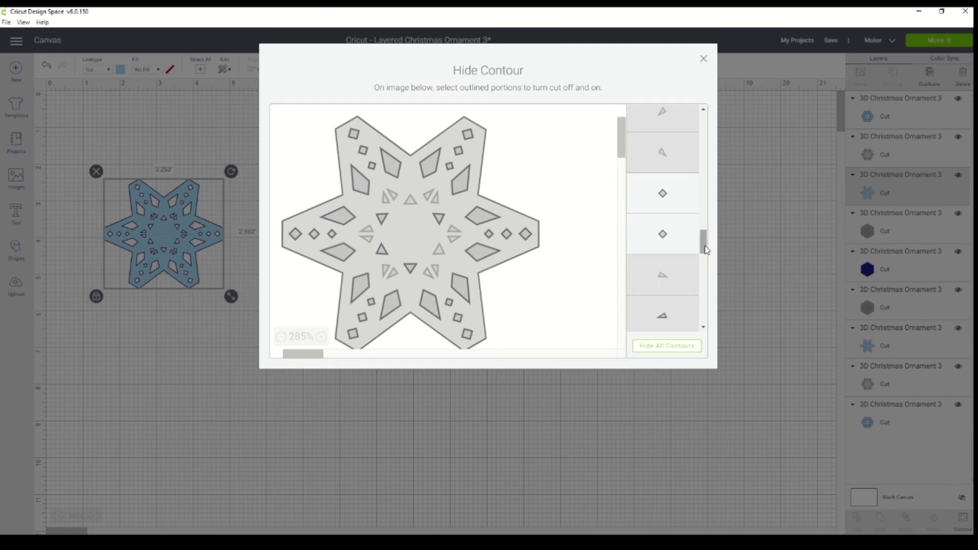
# - Hide the four remaining single triangles of the star's inner ring: upper left, upper right, lower left and bottom centre
pyautogui.moveTo(709, 250); pyautogui.dragTo(713, 196)
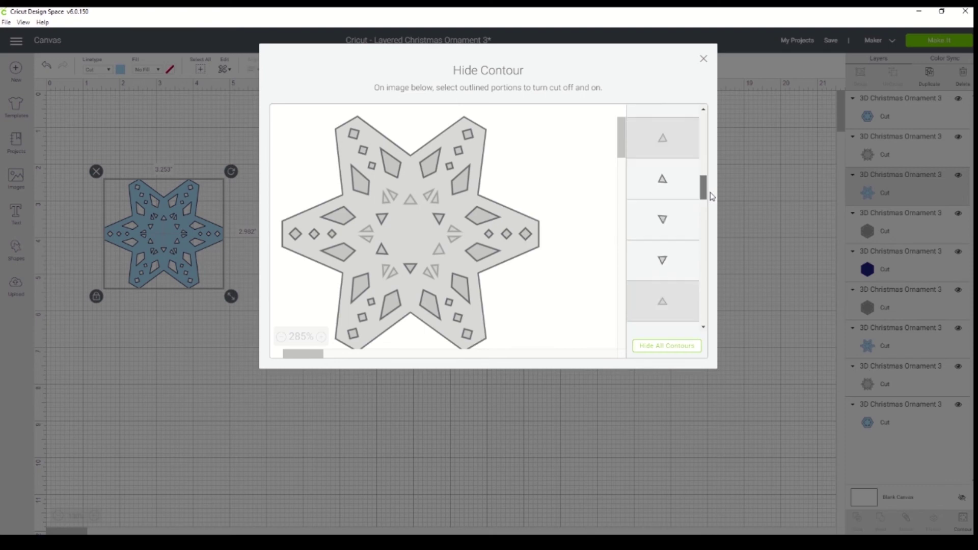
pyautogui.click(662, 219)
pyautogui.click(666, 264)
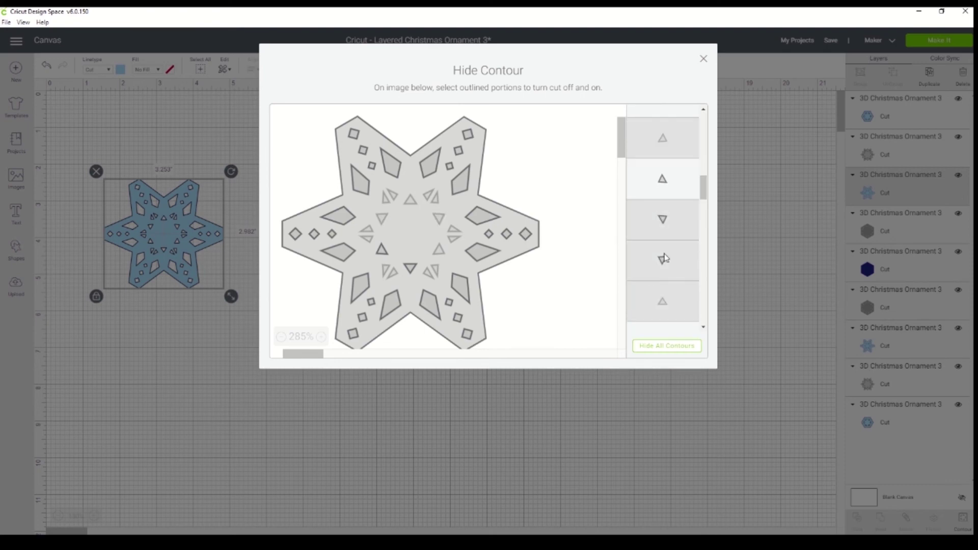
pyautogui.click(655, 183)
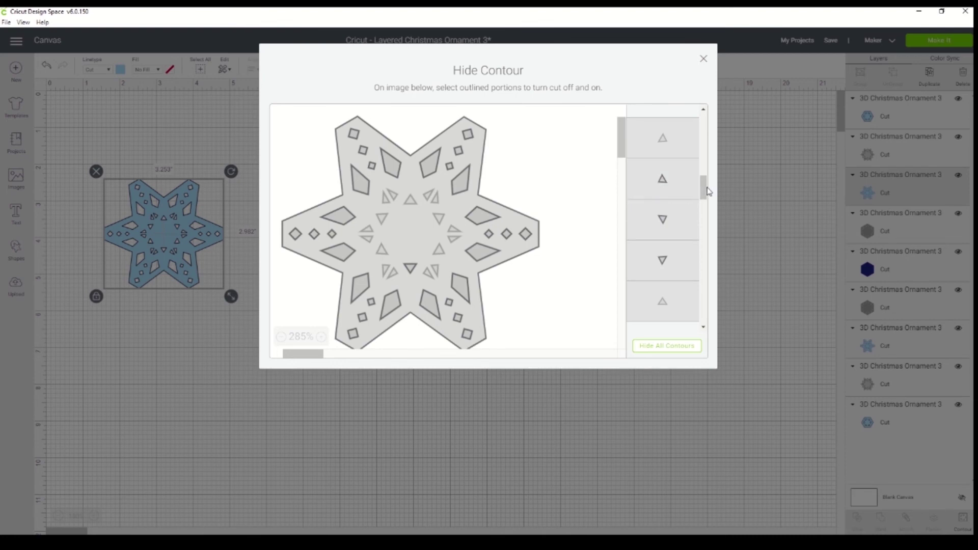
pyautogui.moveTo(707, 192); pyautogui.dragTo(703, 188)
pyautogui.click(664, 195)
pyautogui.click(664, 195)
pyautogui.moveTo(707, 196)
pyautogui.mouseDown()
pyautogui.moveTo(707, 136)
pyautogui.moveTo(717, 212)
pyautogui.mouseUp()
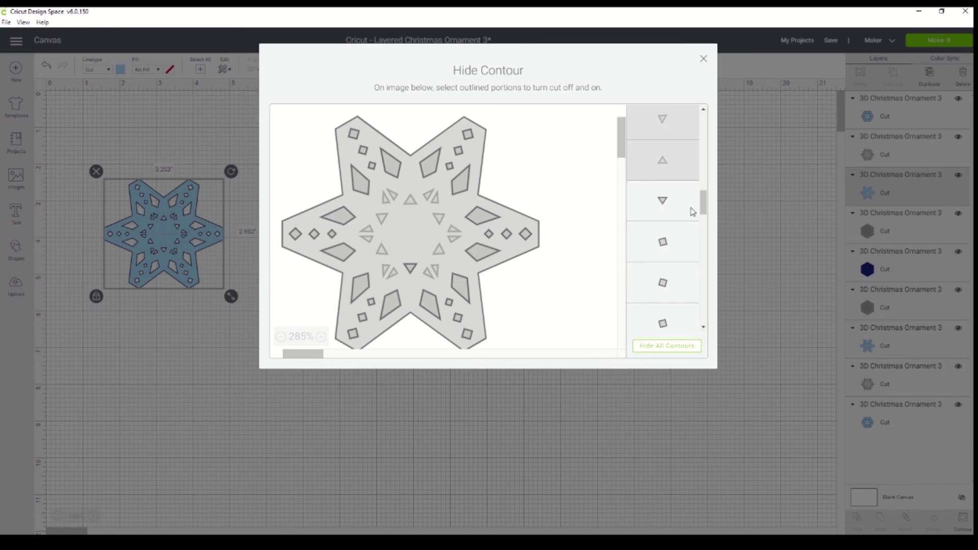
pyautogui.click(693, 212)
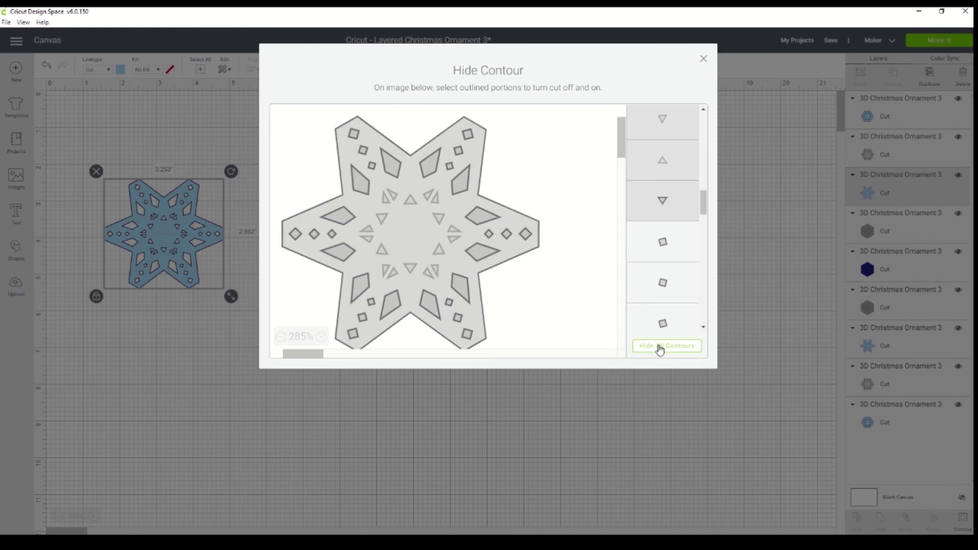
# - Finish the contour edit with the star's small inner triangles hidden and deselect the star
pyautogui.moveTo(703, 202); pyautogui.dragTo(704, 123)
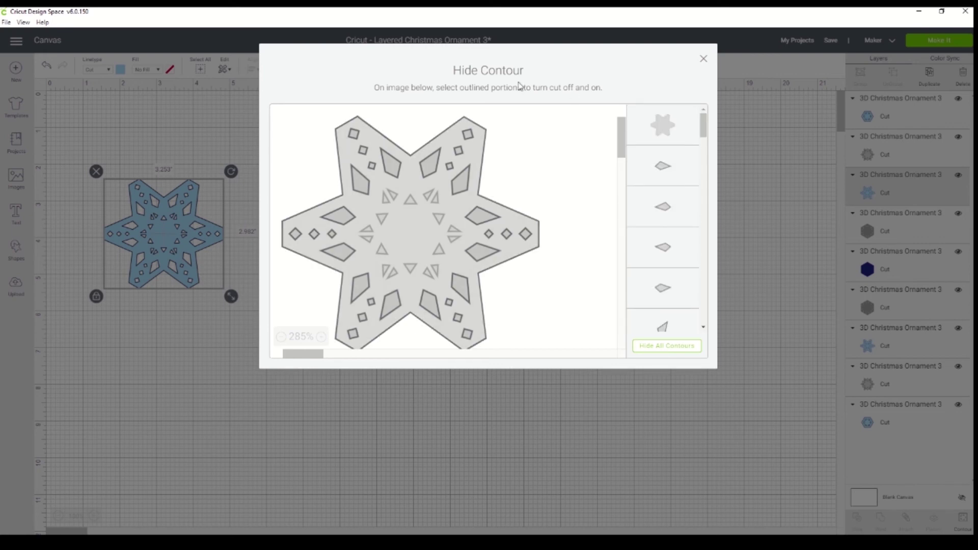
pyautogui.click(704, 59)
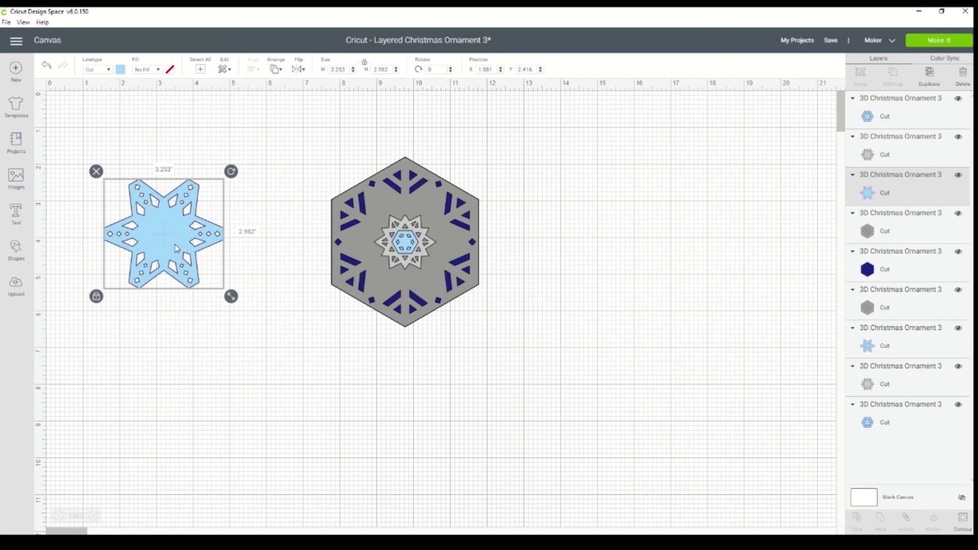
pyautogui.click(258, 206)
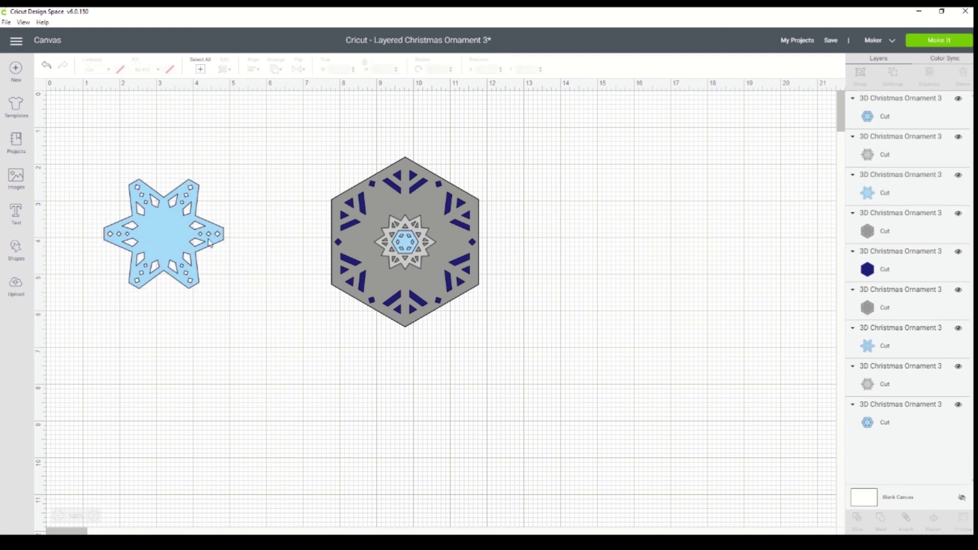
# - Hide all contours of the light blue star with Contour, switching them all back on once before hiding them again, and apply the result
pyautogui.click(167, 238)
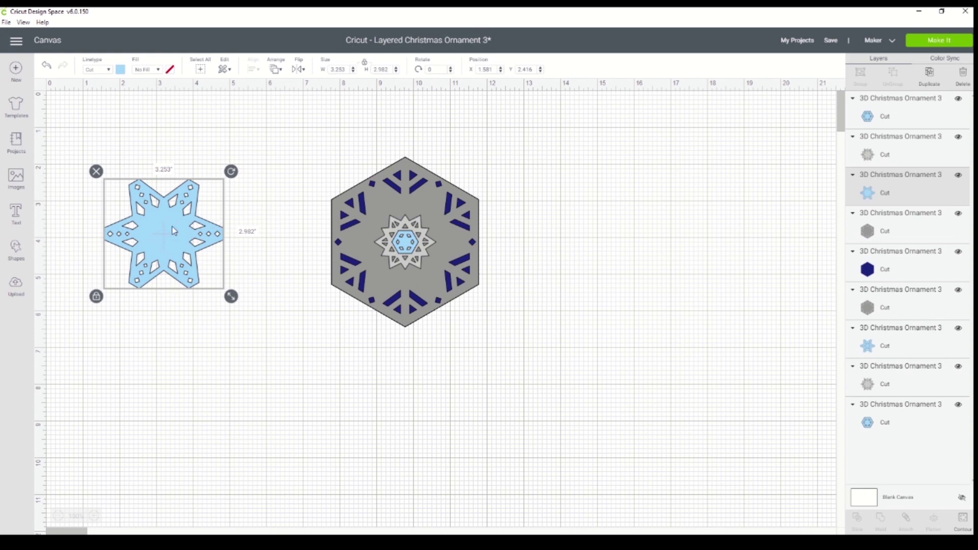
pyautogui.click(963, 520)
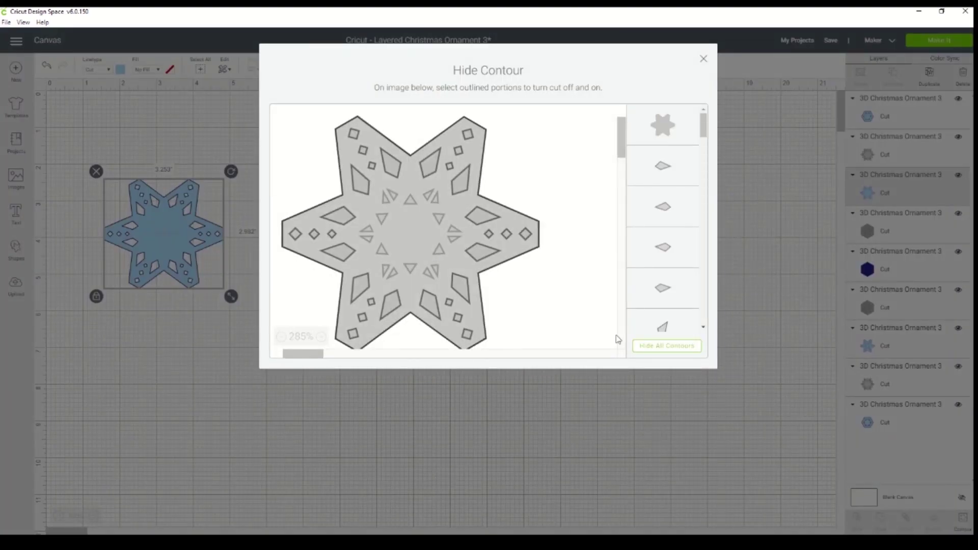
pyautogui.click(665, 347)
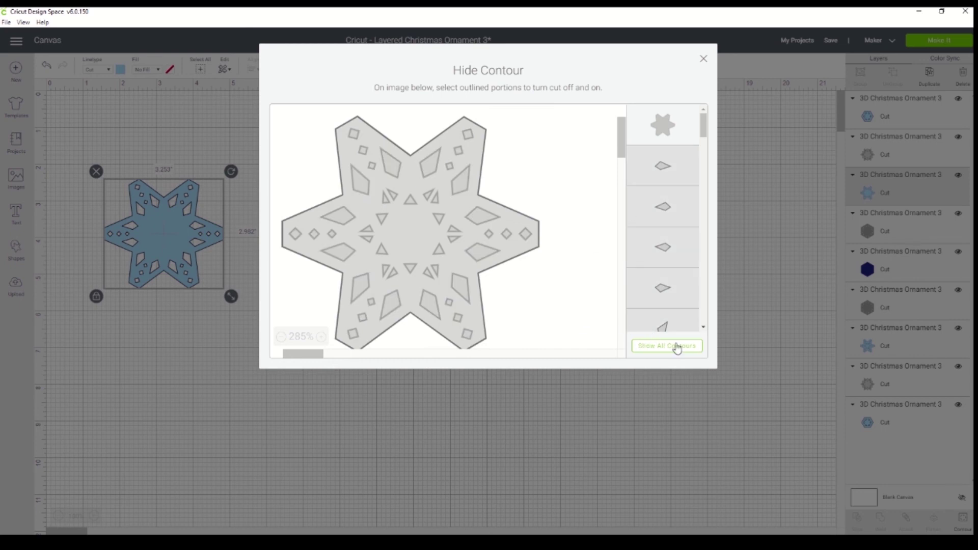
pyautogui.click(676, 351)
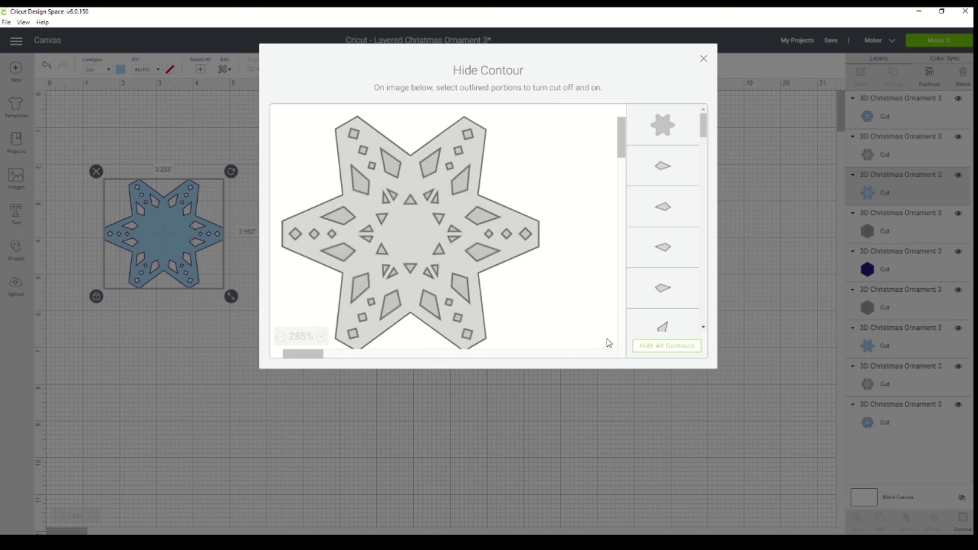
pyautogui.click(663, 347)
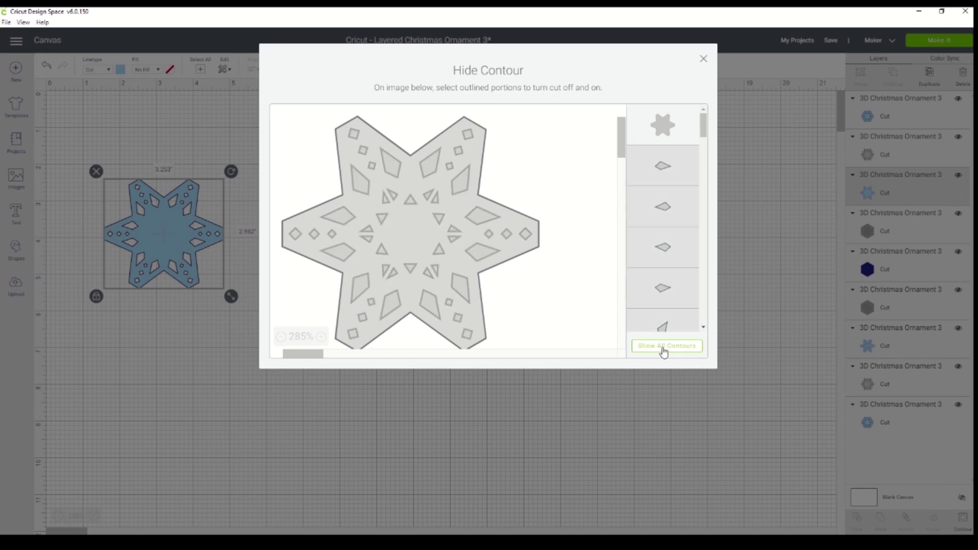
pyautogui.click(703, 60)
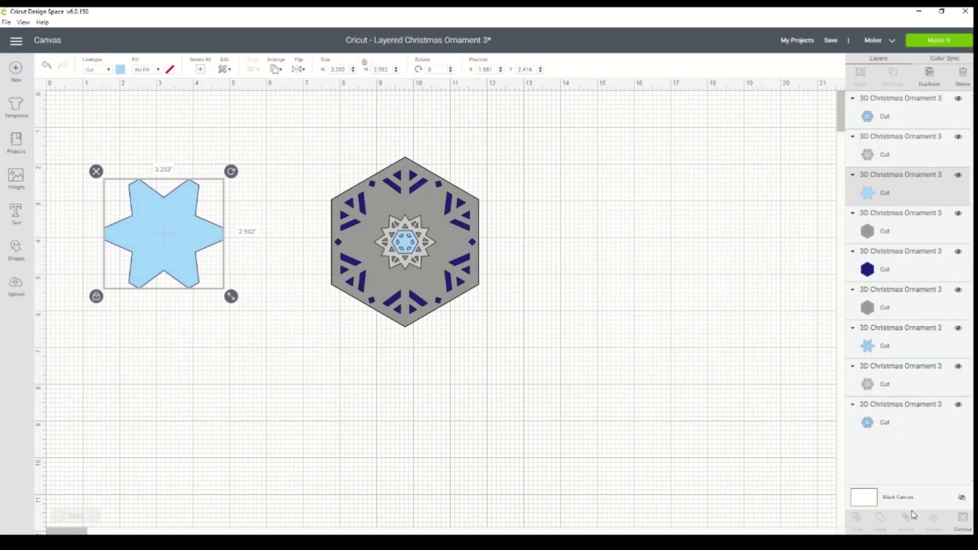
# - Show all contours of the light blue star again with Contour and apply the result
pyautogui.click(963, 524)
pyautogui.click(663, 348)
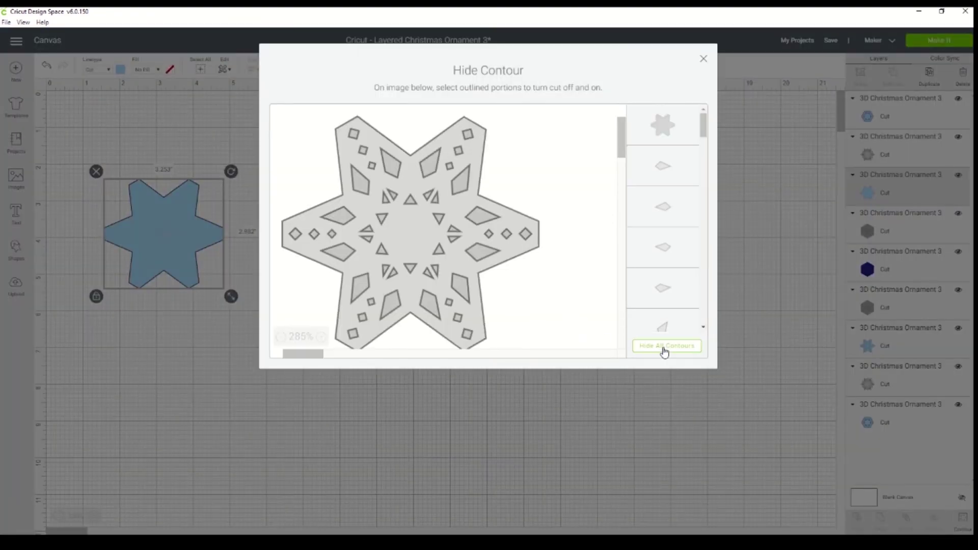
pyautogui.click(703, 59)
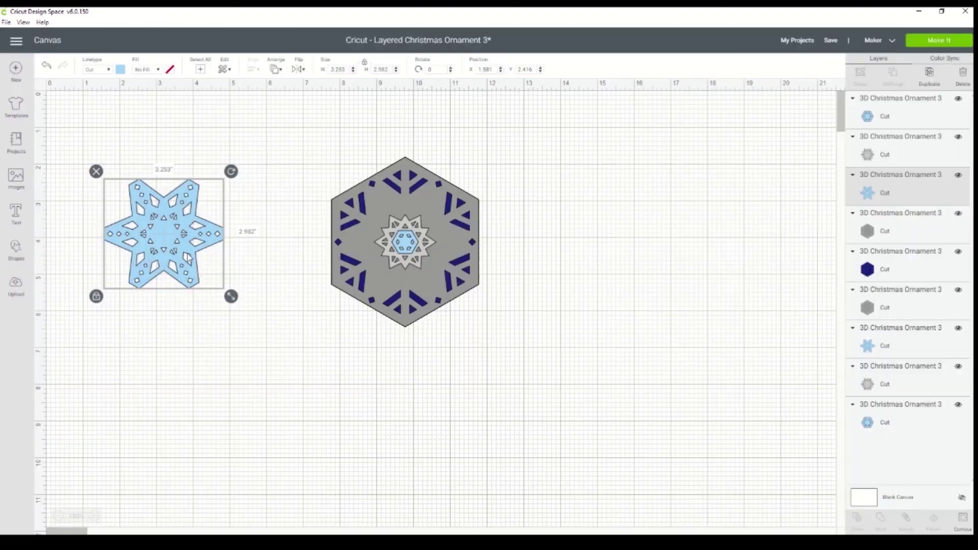
# - Move the light blue star back onto the hexagon ornament, centred behind the small grey star, at about x 8.14 and y 2.61 inches
pyautogui.click(293, 376)
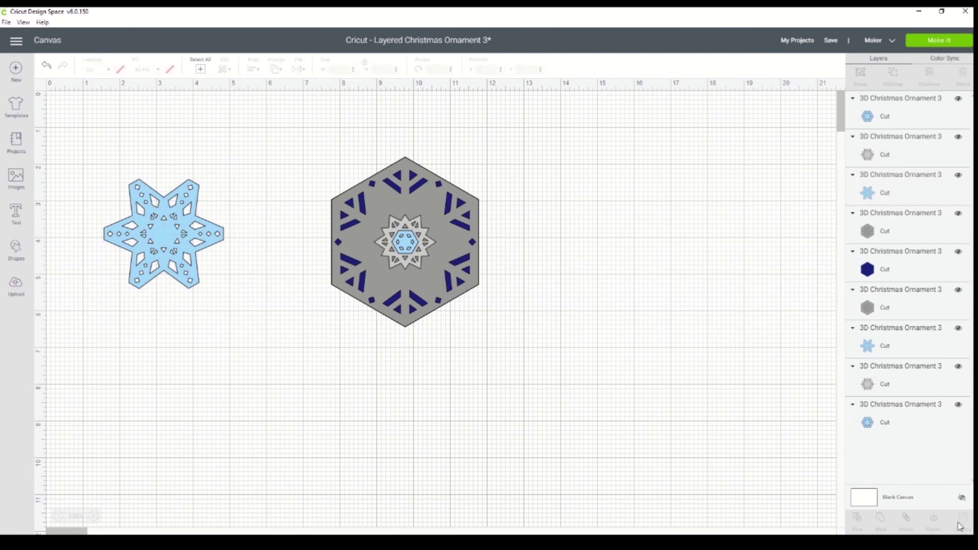
pyautogui.moveTo(161, 236); pyautogui.dragTo(403, 245)
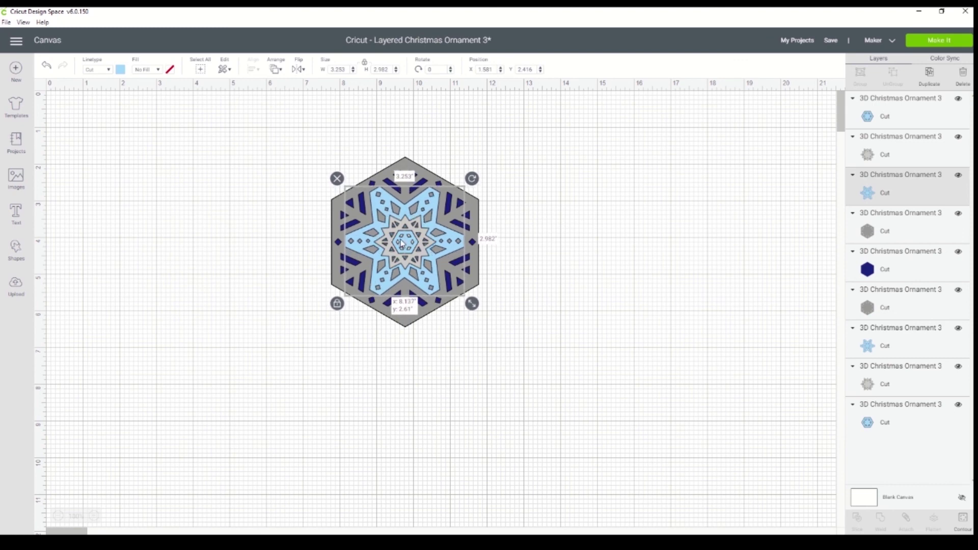
pyautogui.click(553, 294)
# - Select all layers of the assembled ornament, move them together to the upper-left area of the canvas, and deselect them
pyautogui.moveTo(553, 295); pyautogui.dragTo(359, 210)
pyautogui.moveTo(408, 239); pyautogui.dragTo(155, 195)
pyautogui.click(332, 214)
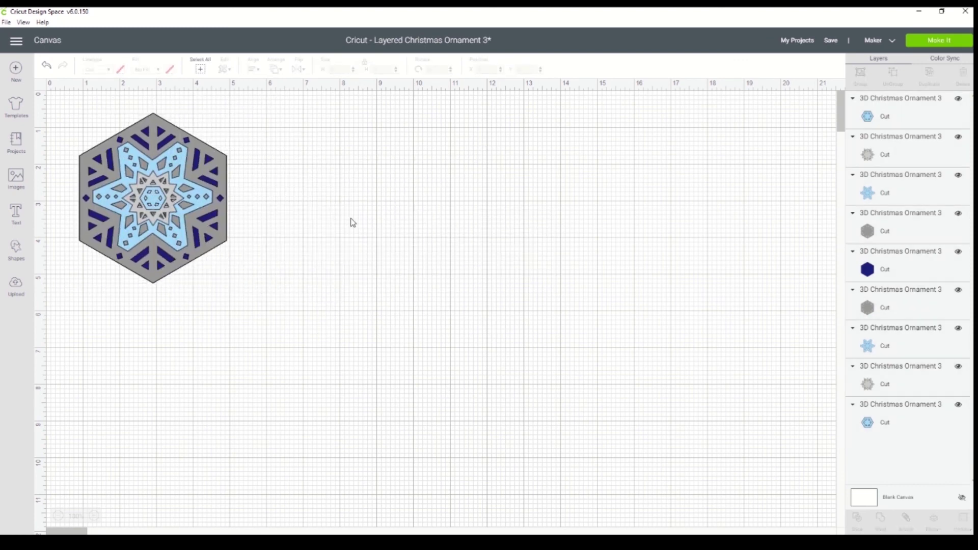